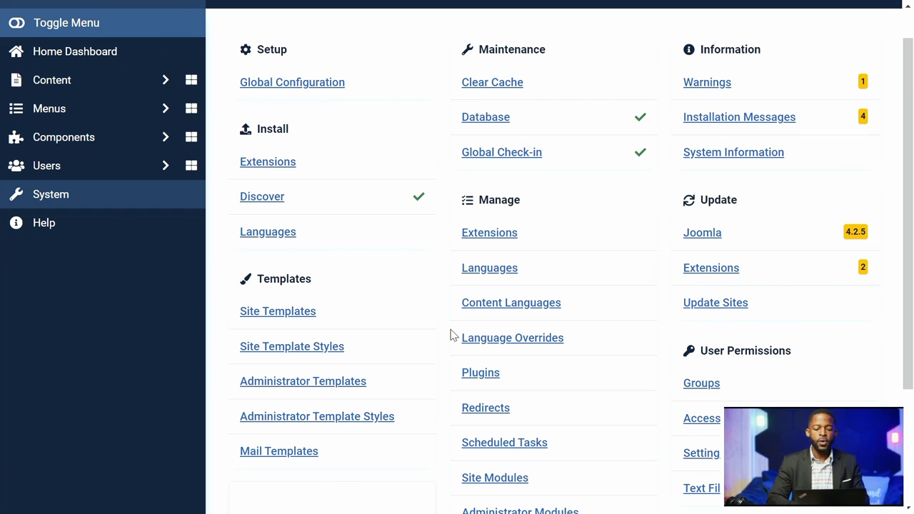
# Go to Site Template Styles and open the shaper_helixultimate - Default style for editing
pyautogui.scroll(1, 440, 352)
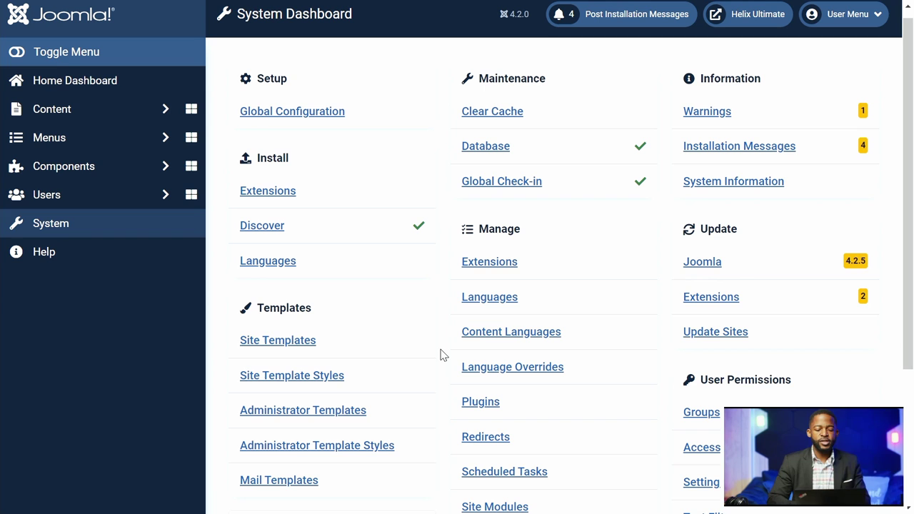
pyautogui.click(293, 376)
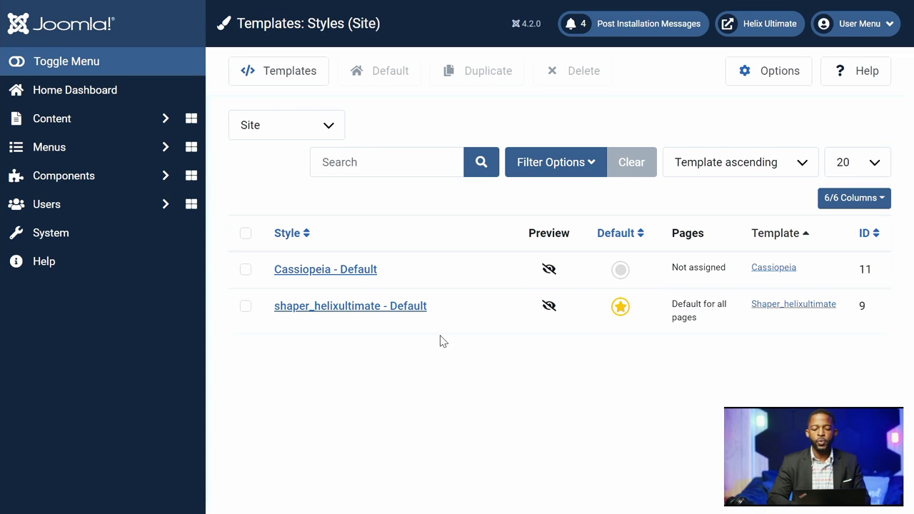
pyautogui.click(332, 307)
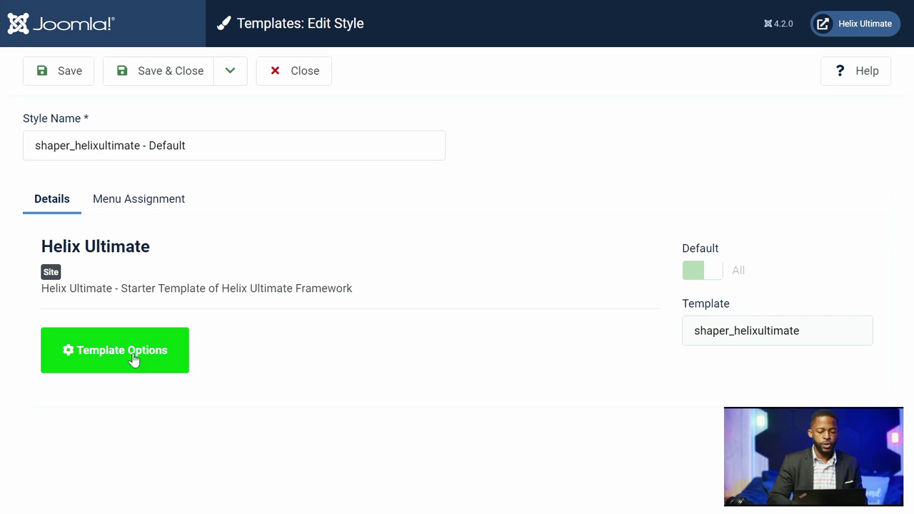
# Review the Menu Assignment list of Company and Main Menu items, leaving all unchecked
pyautogui.click(169, 213)
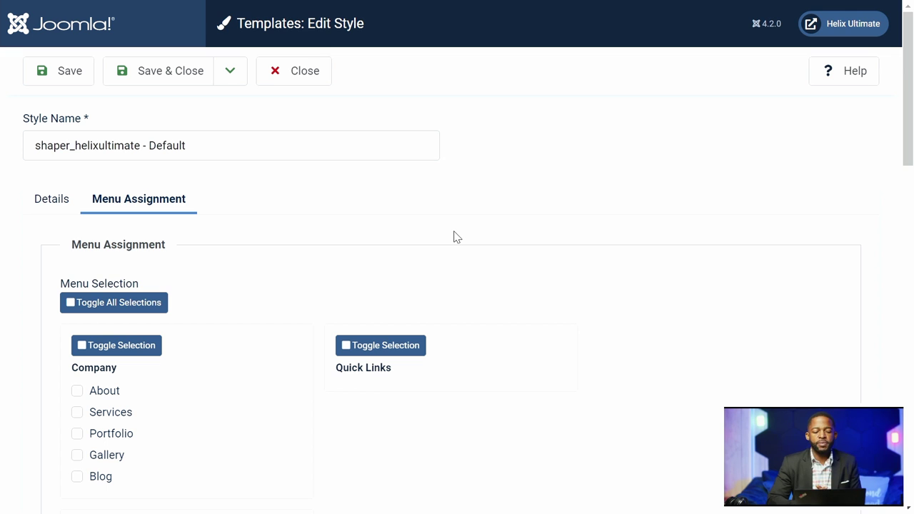
pyautogui.scroll(-1, 457, 237)
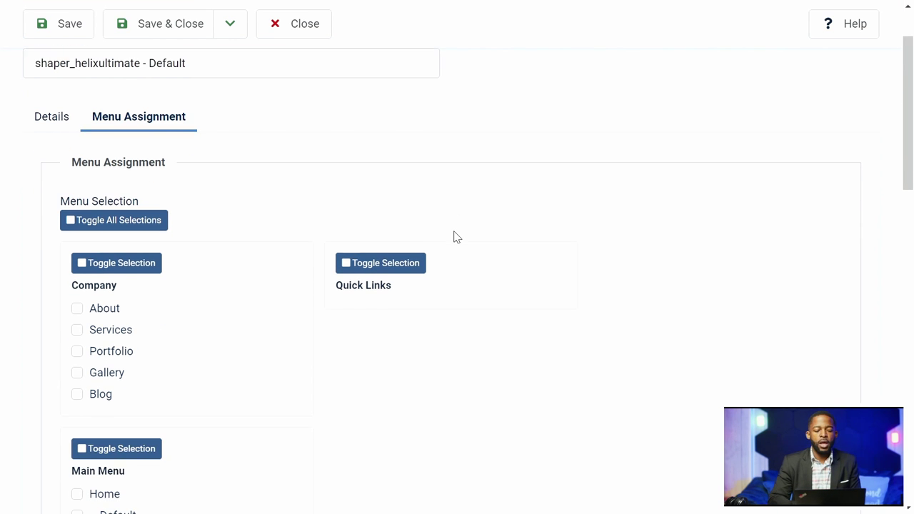
pyautogui.scroll(1, 457, 237)
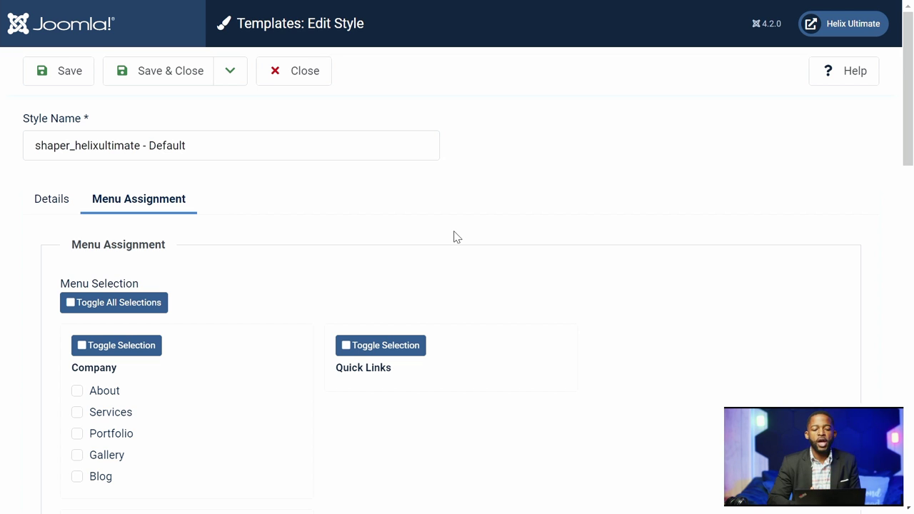
pyautogui.scroll(-3, 457, 237)
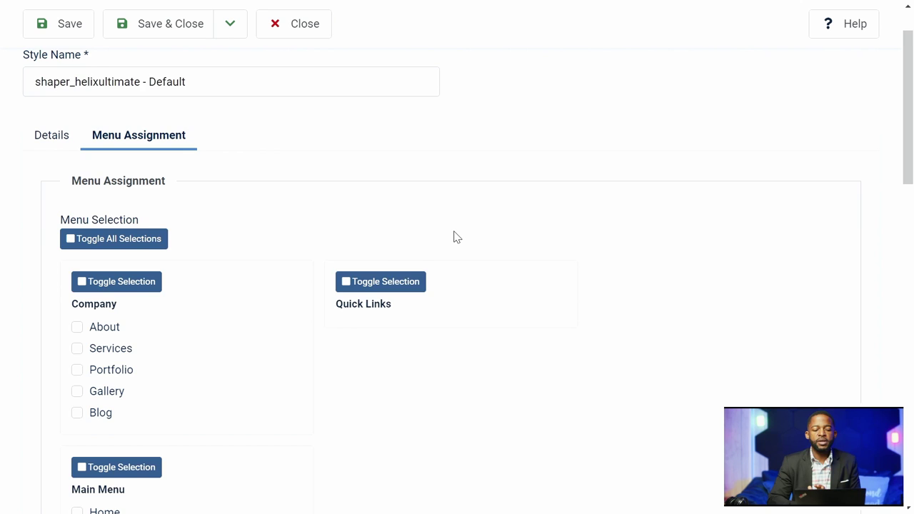
pyautogui.scroll(-2, 457, 237)
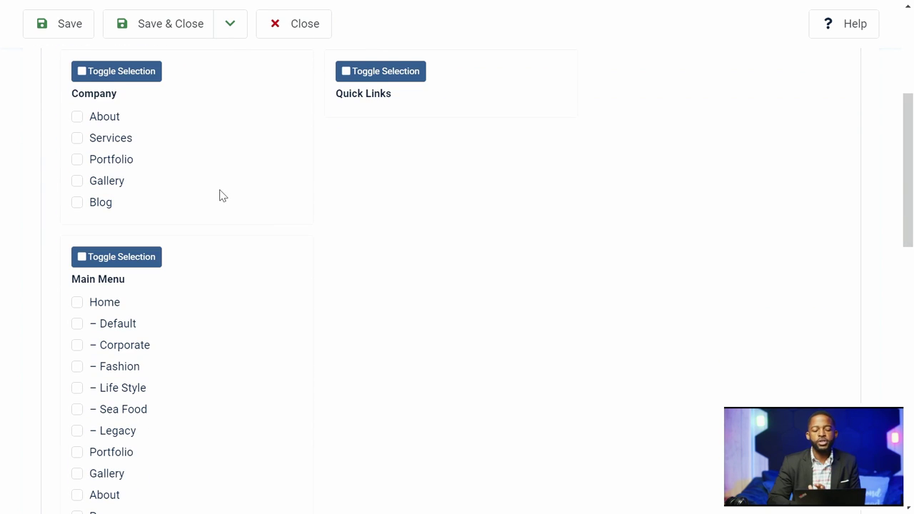
pyautogui.scroll(-1, 223, 196)
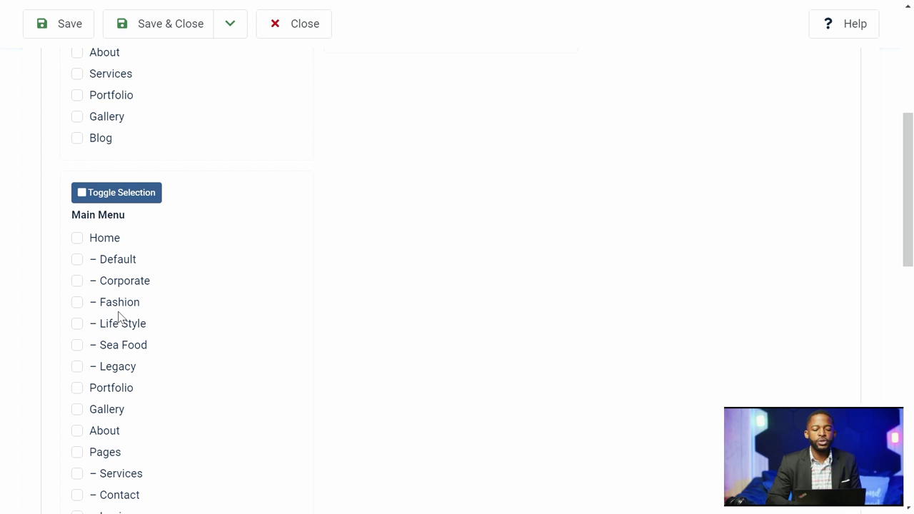
pyautogui.scroll(-3, 93, 364)
pyautogui.scroll(1, 95, 365)
pyautogui.scroll(-6, 93, 366)
pyautogui.scroll(15, 94, 366)
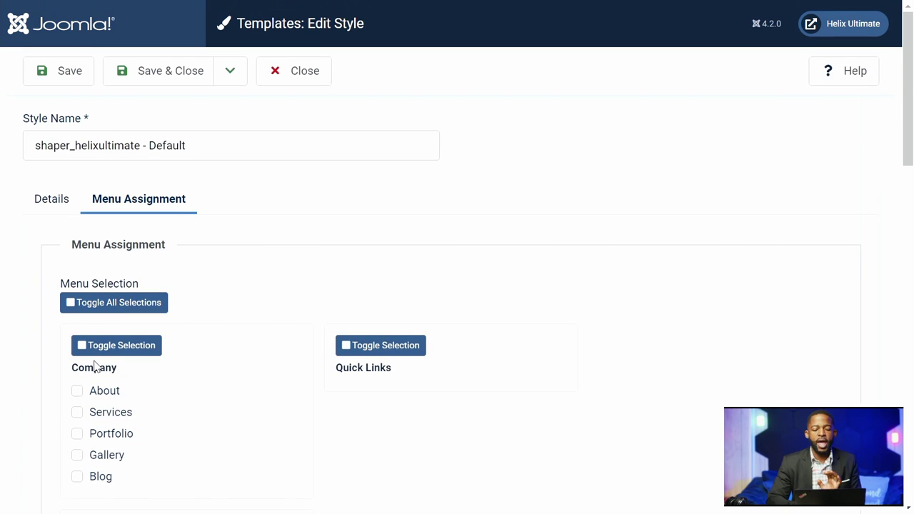
# Return to the Details tab and launch the Helix Ultimate Template Options editor
pyautogui.click(60, 208)
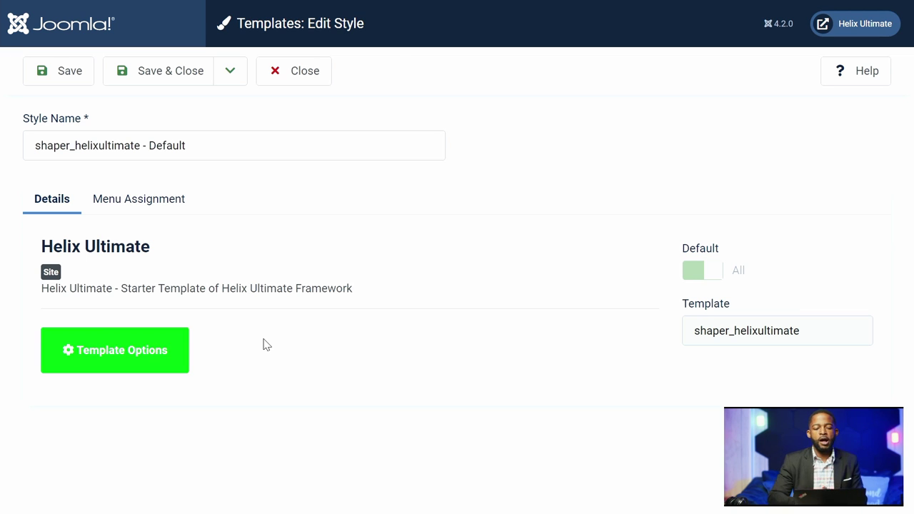
pyautogui.click(122, 357)
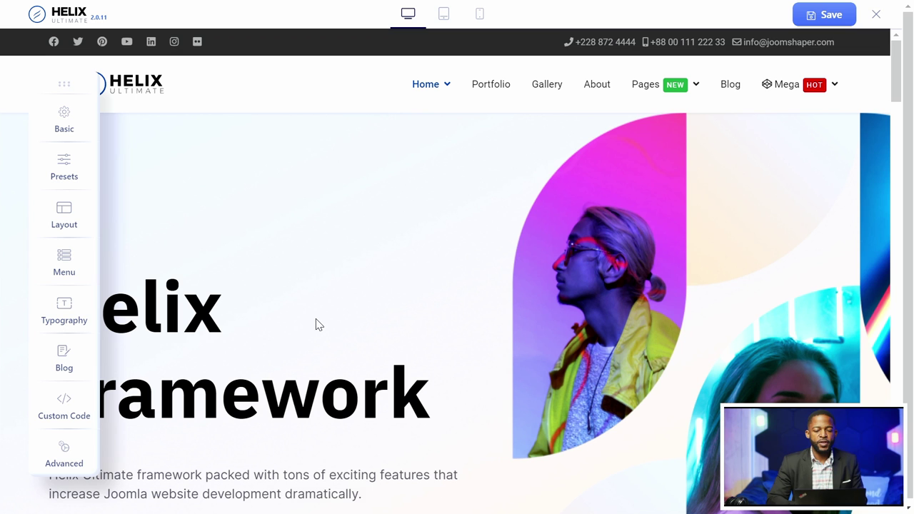
pyautogui.scroll(-1, 418, 233)
pyautogui.scroll(1, 419, 230)
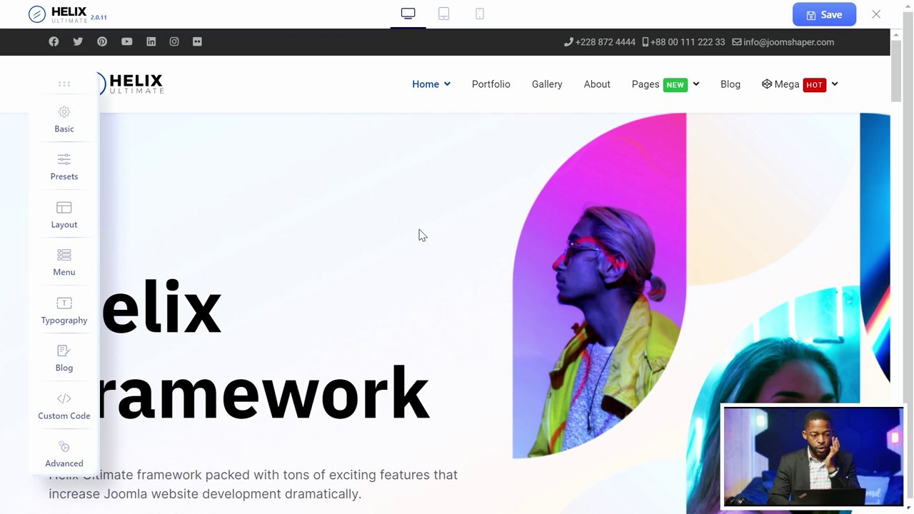
pyautogui.scroll(-2, 422, 235)
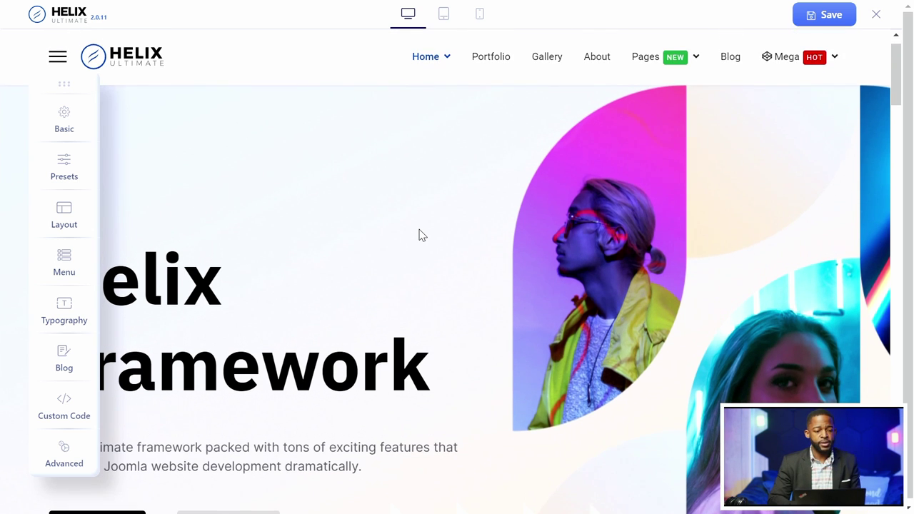
pyautogui.scroll(2, 421, 235)
pyautogui.scroll(-1, 421, 235)
pyautogui.scroll(1, 421, 236)
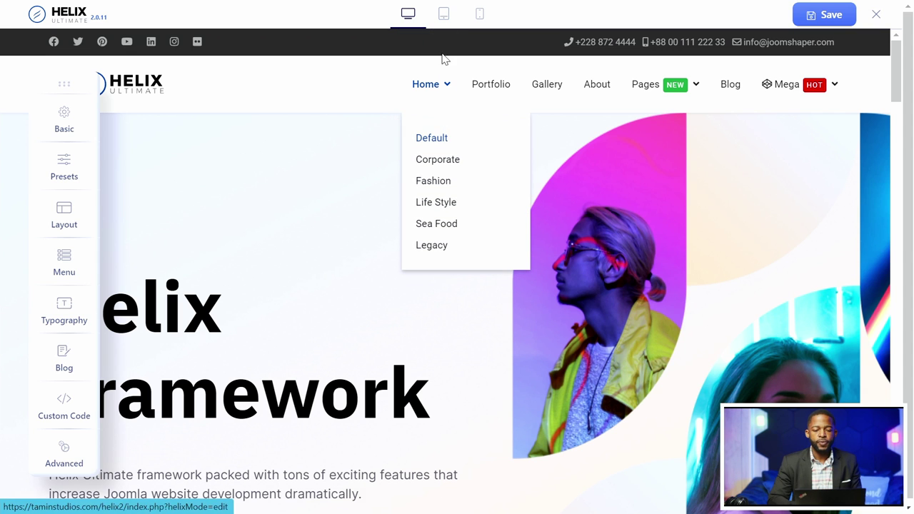
pyautogui.click(442, 14)
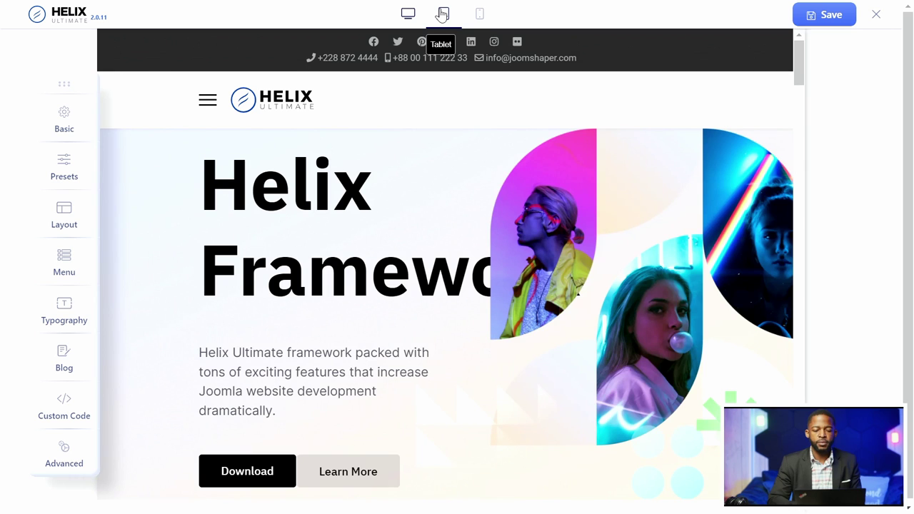
pyautogui.click(482, 18)
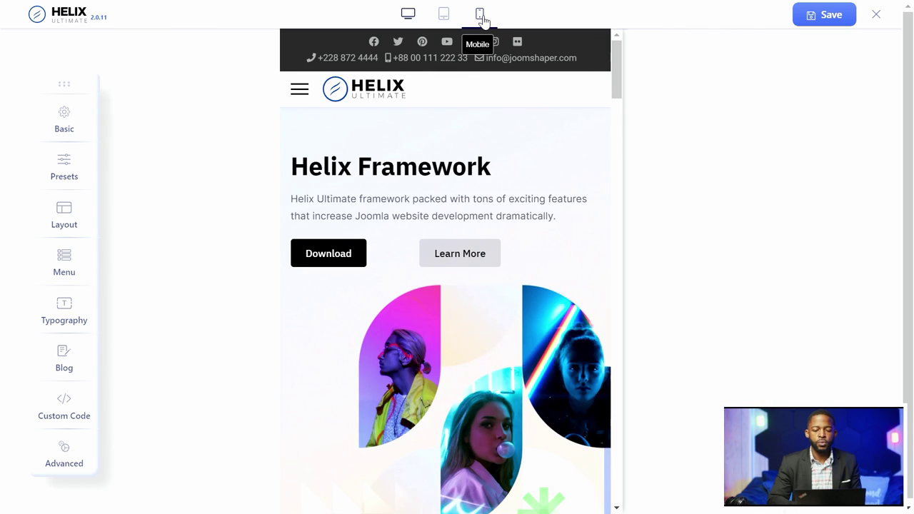
pyautogui.click(407, 18)
pyautogui.click(444, 18)
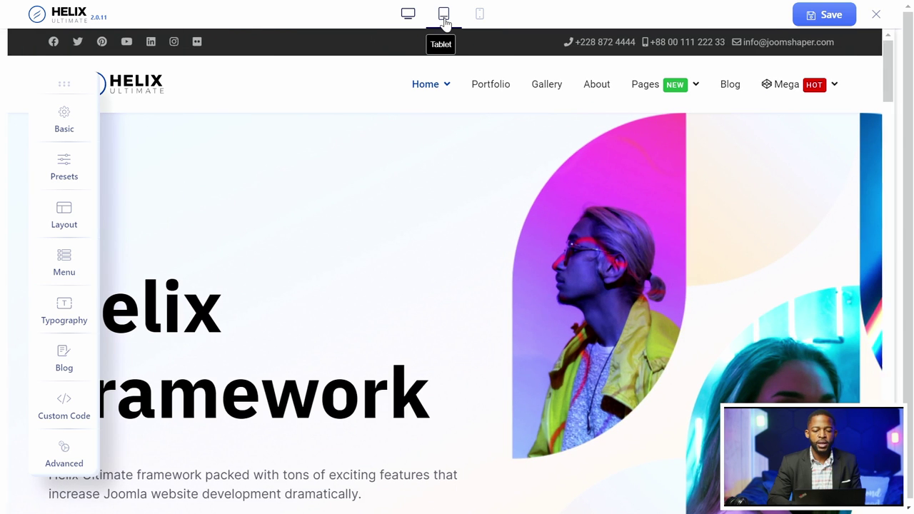
pyautogui.click(482, 21)
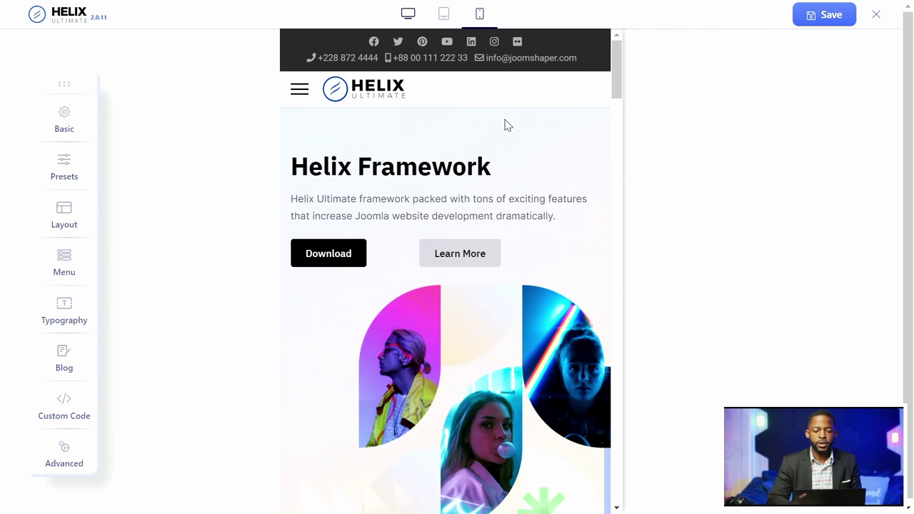
pyautogui.scroll(-6, 507, 124)
pyautogui.scroll(4, 536, 204)
pyautogui.scroll(3, 536, 204)
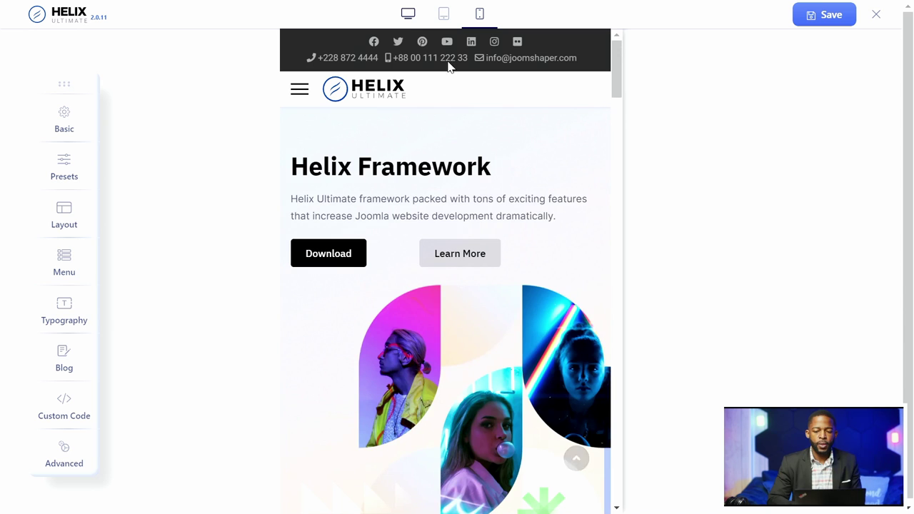
pyautogui.click(408, 14)
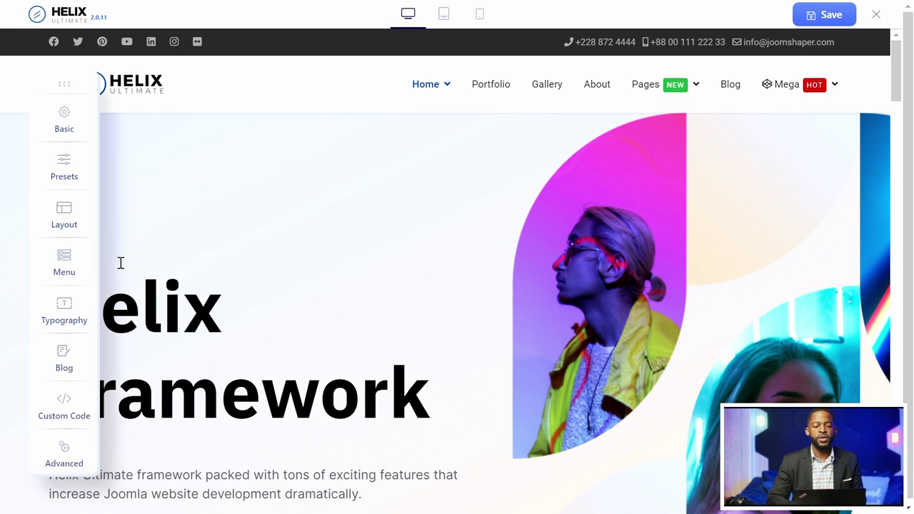
# In Basic settings, switch to a text logo reading Connect and enter a slogan
pyautogui.click(66, 119)
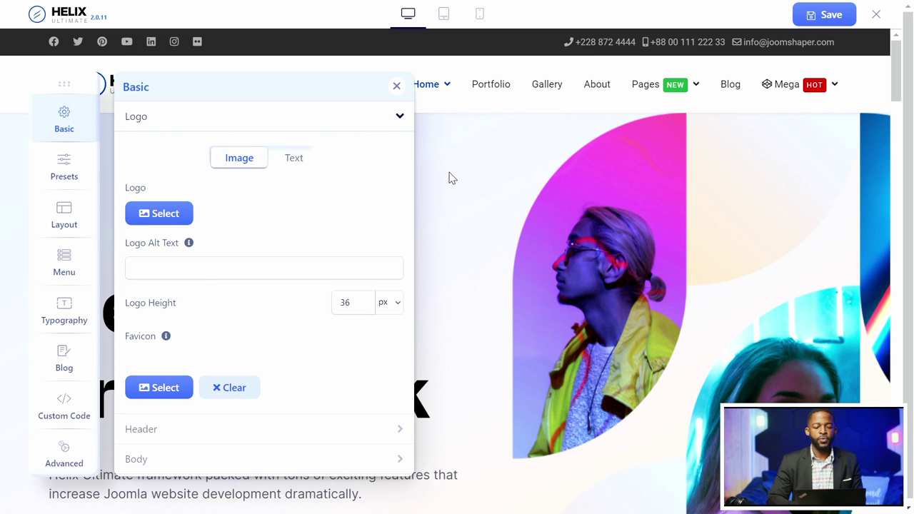
pyautogui.scroll(-1, 450, 178)
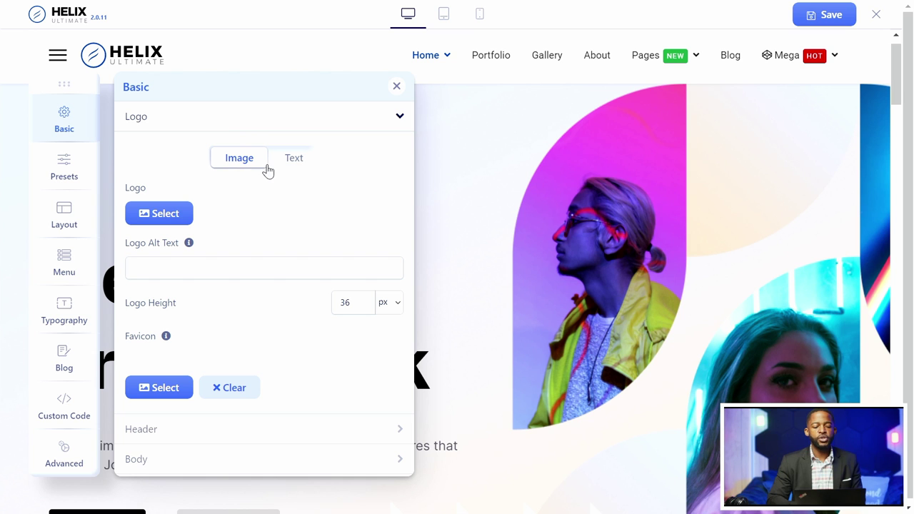
pyautogui.click(303, 166)
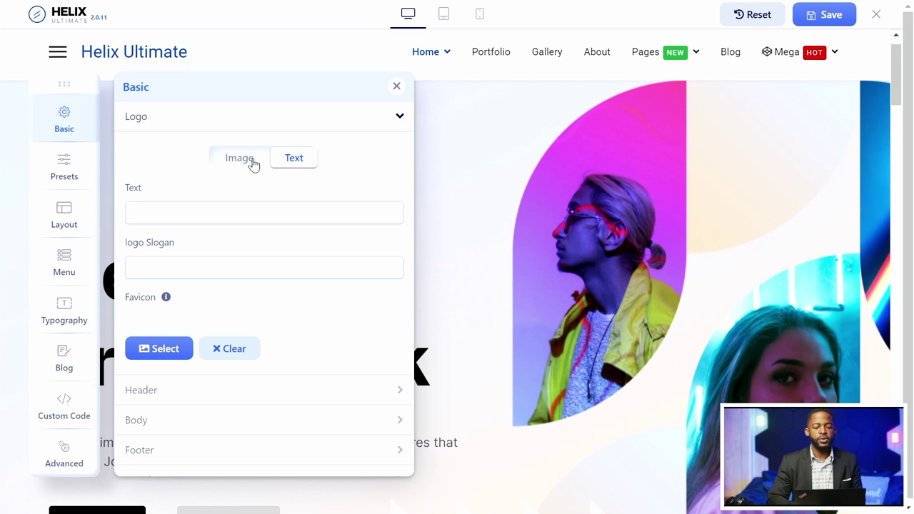
pyautogui.click(224, 211)
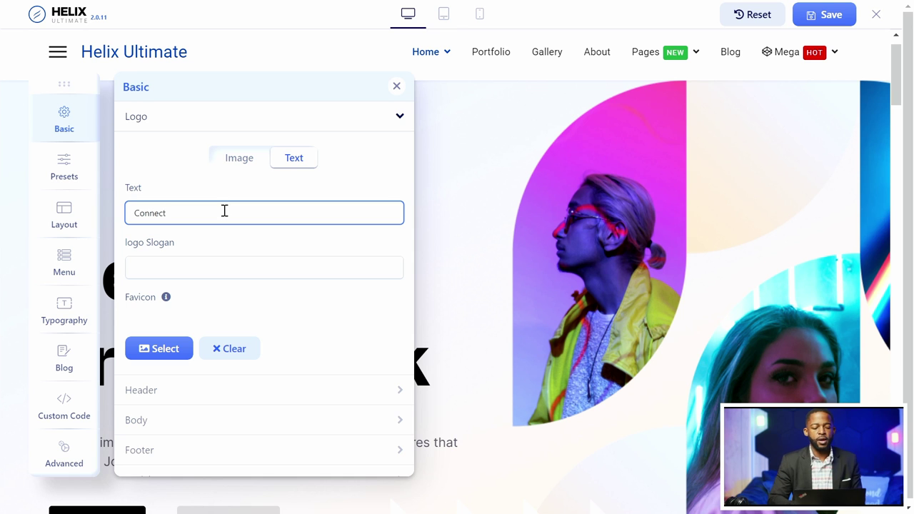
pyautogui.click(236, 260)
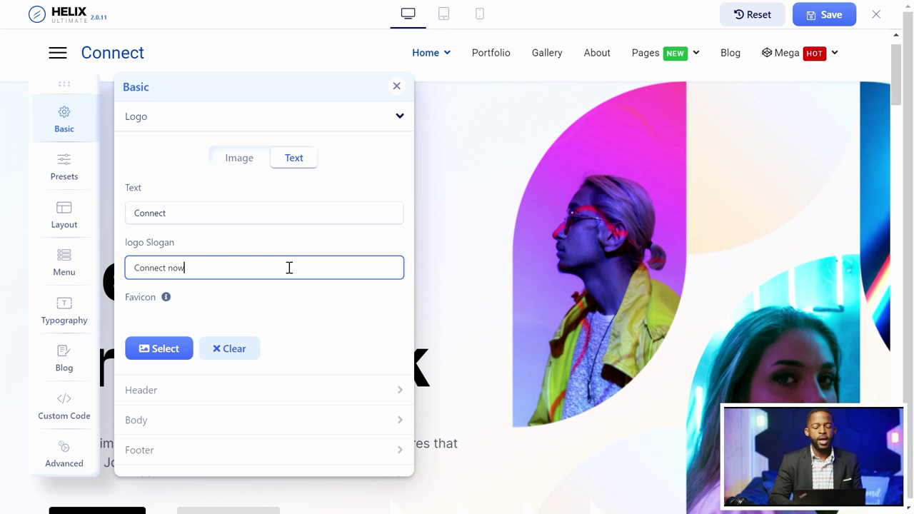
pyautogui.click(374, 135)
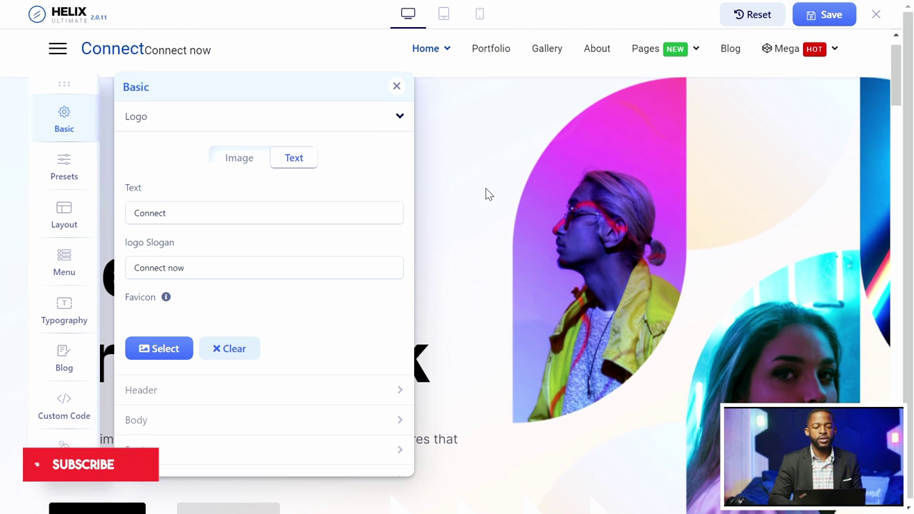
# Clear the logo slogan, apply it to the preview, and save the style
pyautogui.tripleClick(210, 265)
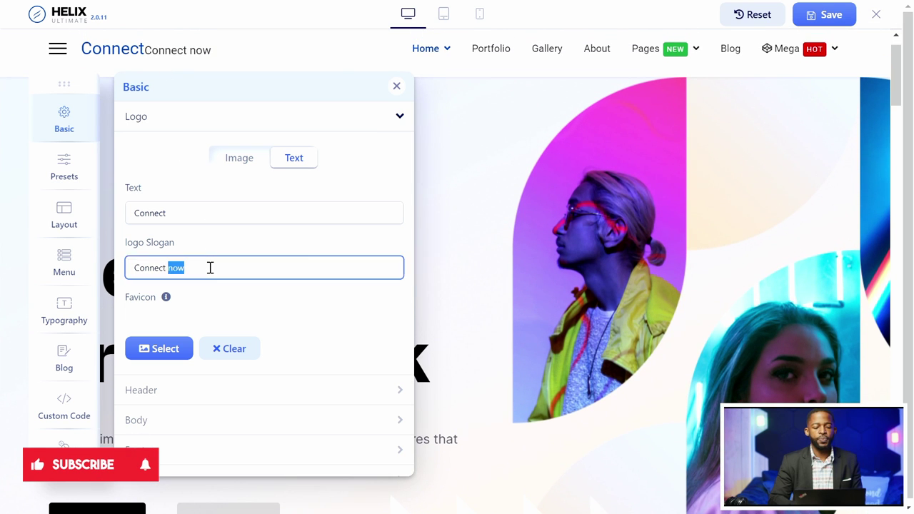
pyautogui.press('BackSpace')
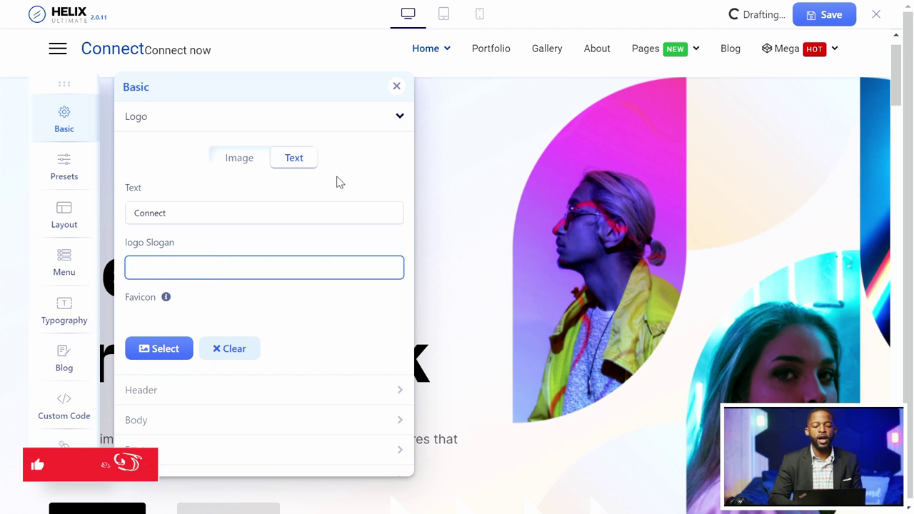
pyautogui.click(337, 182)
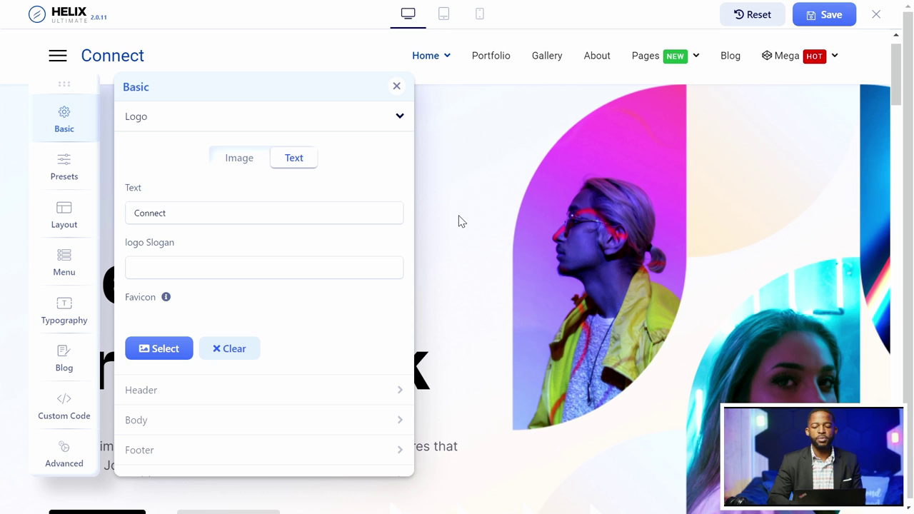
pyautogui.click(830, 23)
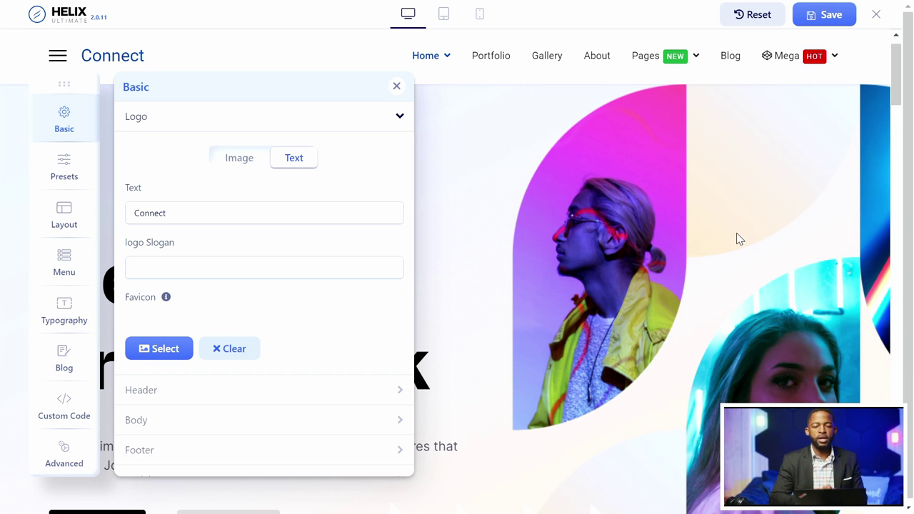
# Switch the logo type from Text to Image and bring the logo settings into view
pyautogui.click(240, 158)
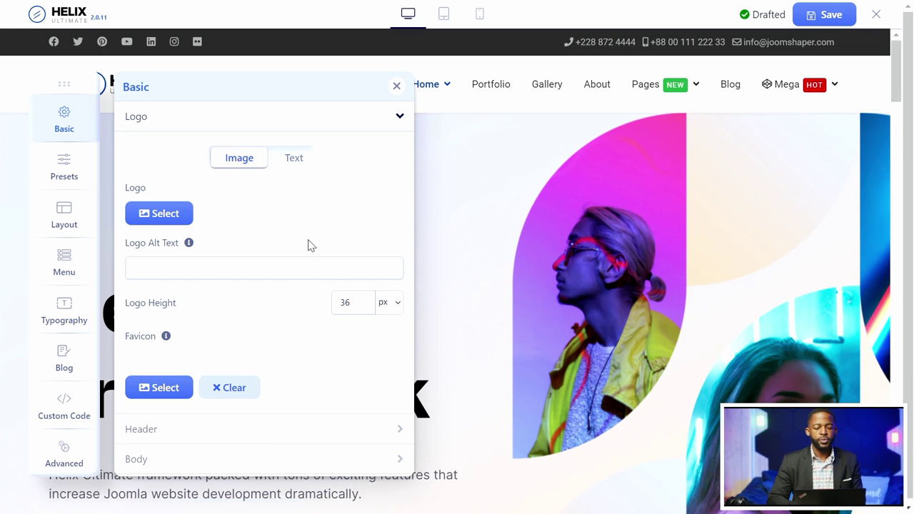
pyautogui.scroll(-2, 311, 246)
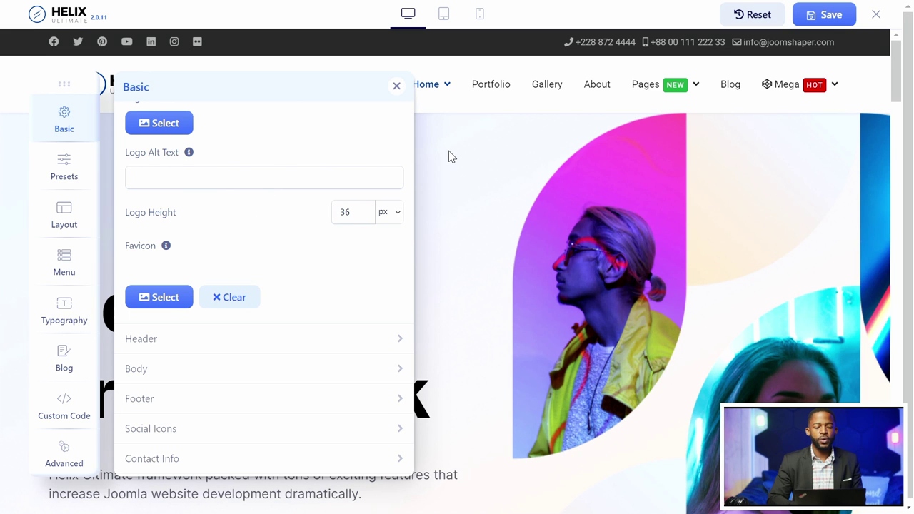
pyautogui.scroll(-1, 448, 155)
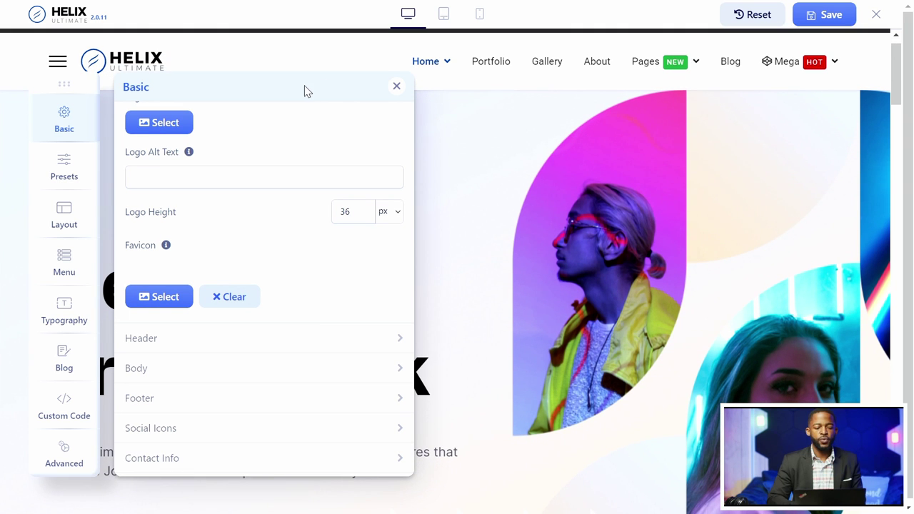
pyautogui.moveTo(64, 83); pyautogui.dragTo(479, 70)
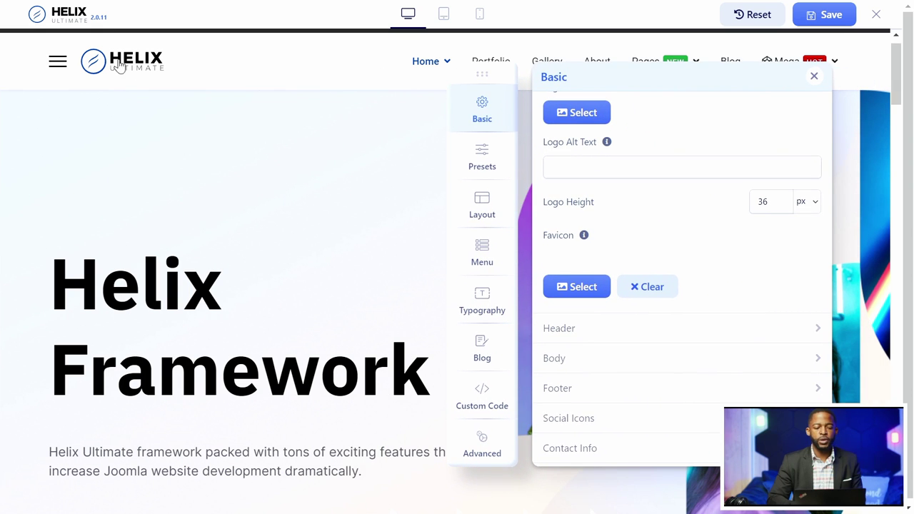
pyautogui.scroll(-1, 691, 255)
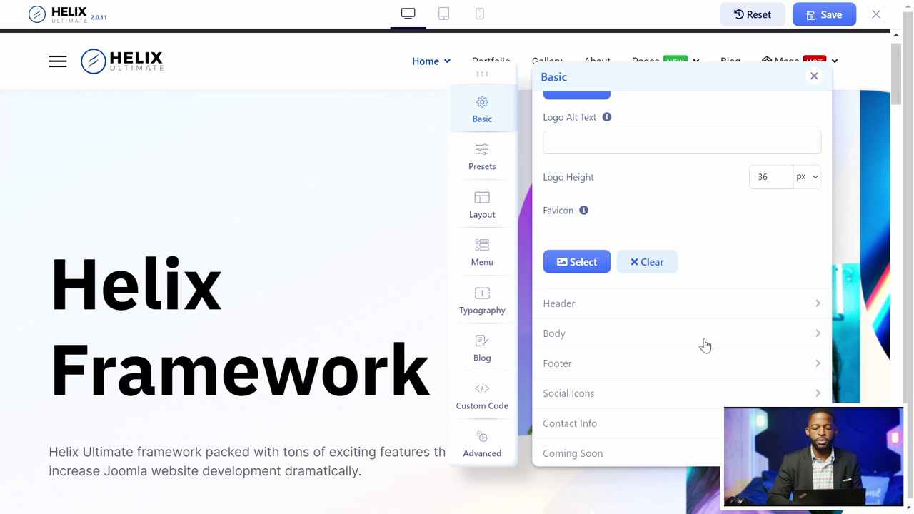
# Try a 96 px logo height, then restore the logo height to 36 px
pyautogui.moveTo(763, 177); pyautogui.dragTo(751, 179)
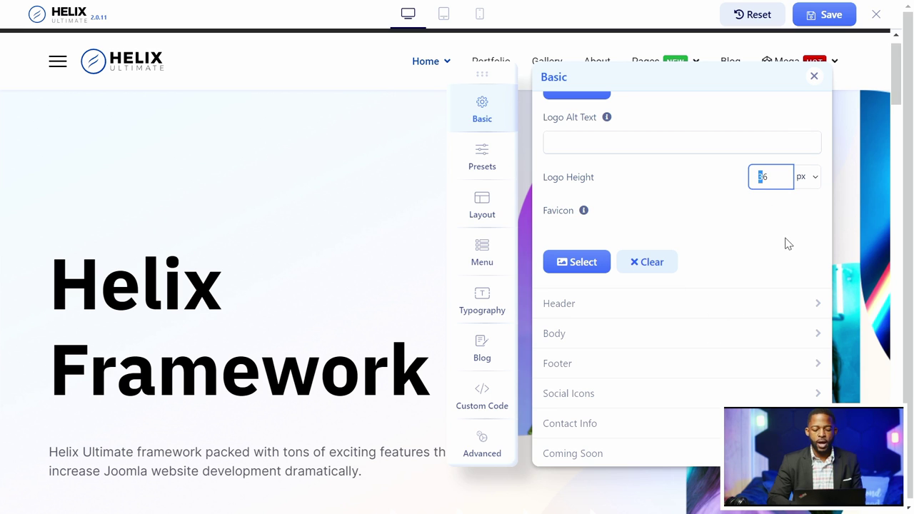
pyautogui.write('9')
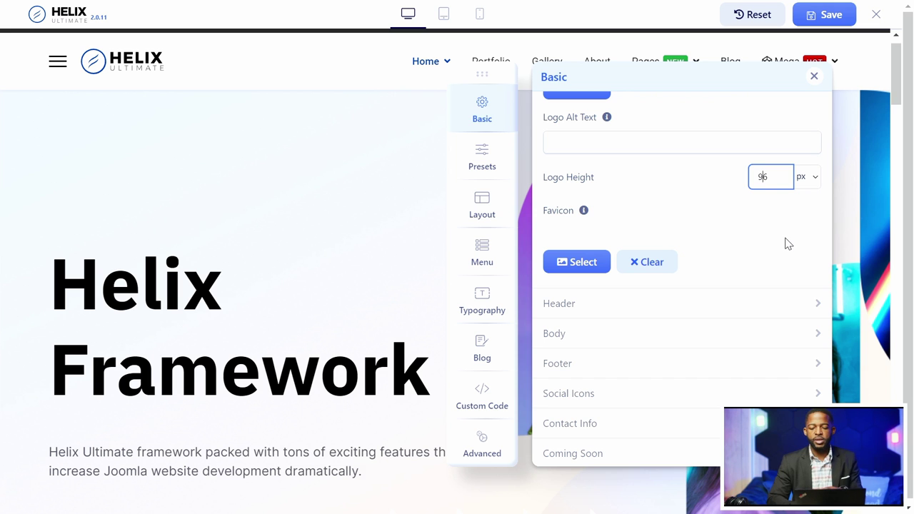
pyautogui.click(788, 243)
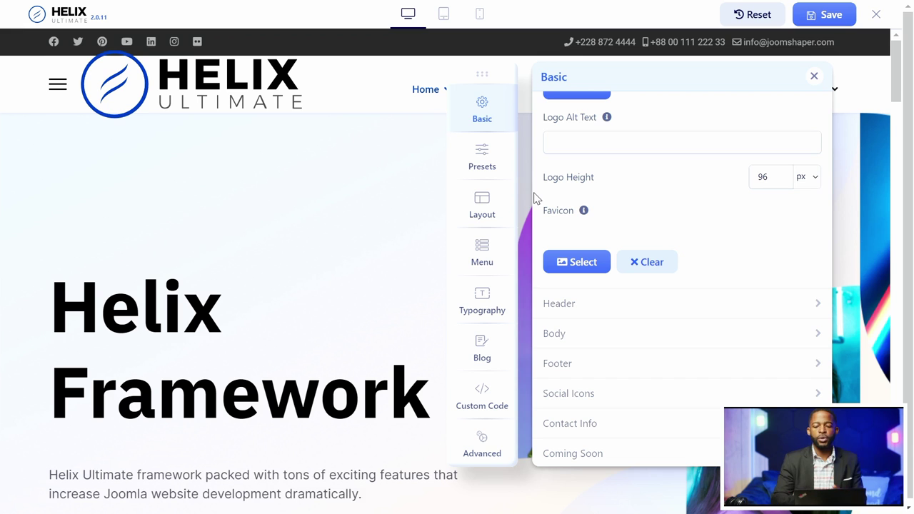
pyautogui.moveTo(763, 177); pyautogui.dragTo(754, 181)
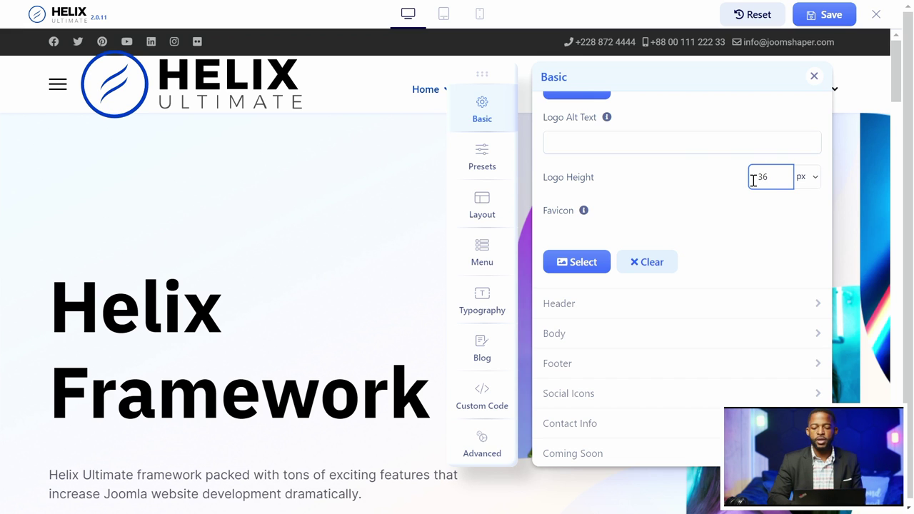
pyautogui.click(762, 228)
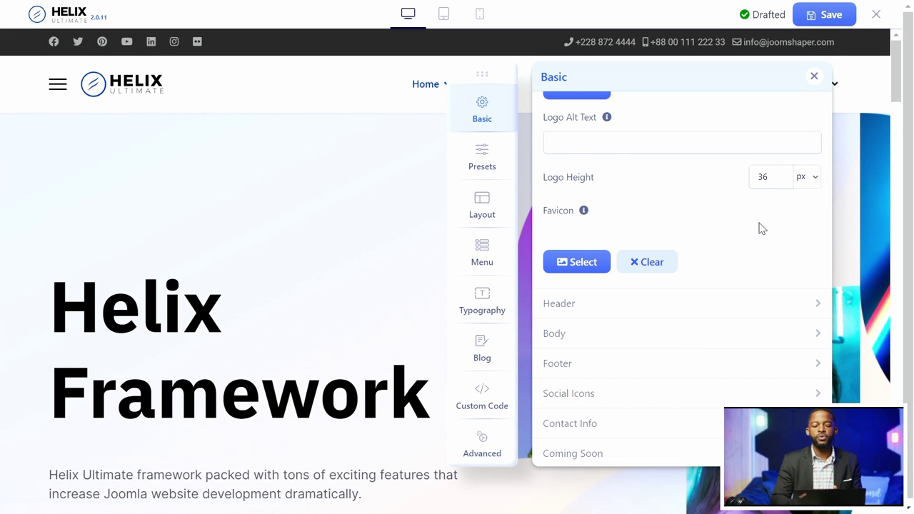
# Expand Header settings and preview the Minimal, Fullwidth Left, Fullwidth Center and Multi Rows layouts
pyautogui.click(752, 315)
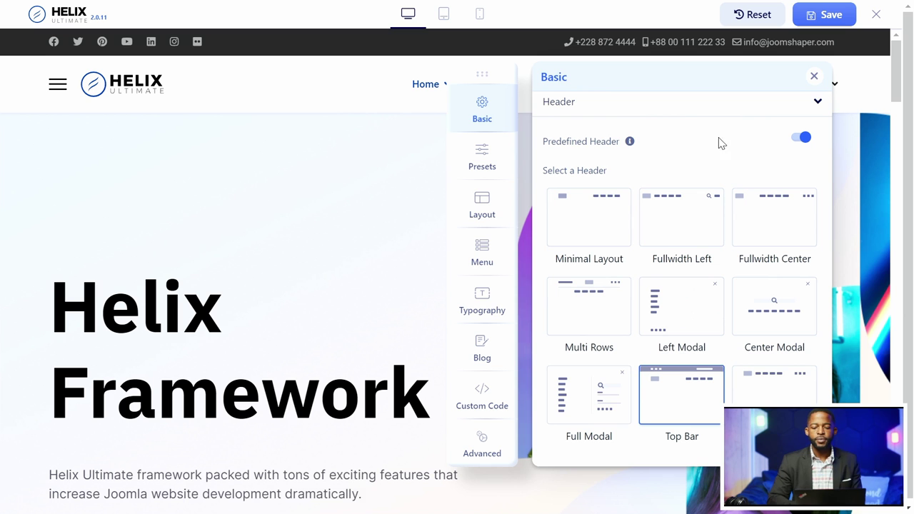
pyautogui.moveTo(482, 73); pyautogui.dragTo(405, 125)
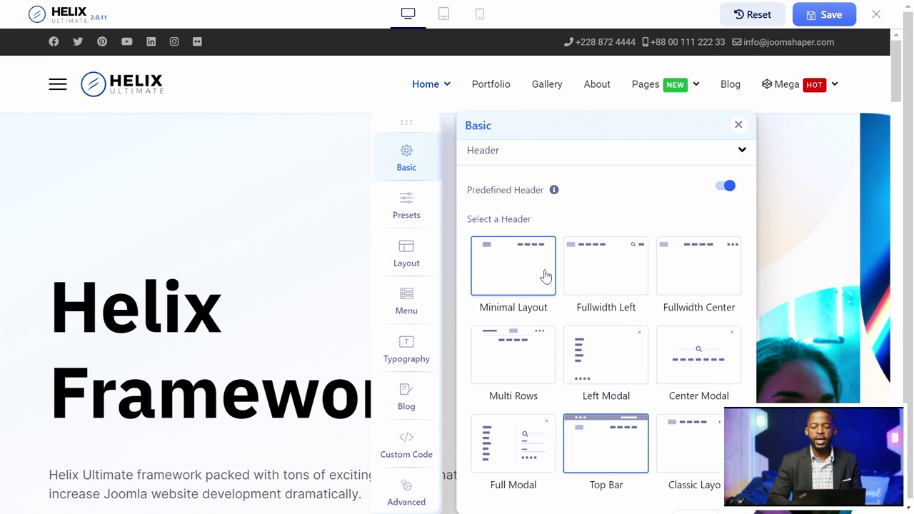
pyautogui.scroll(-1, 659, 371)
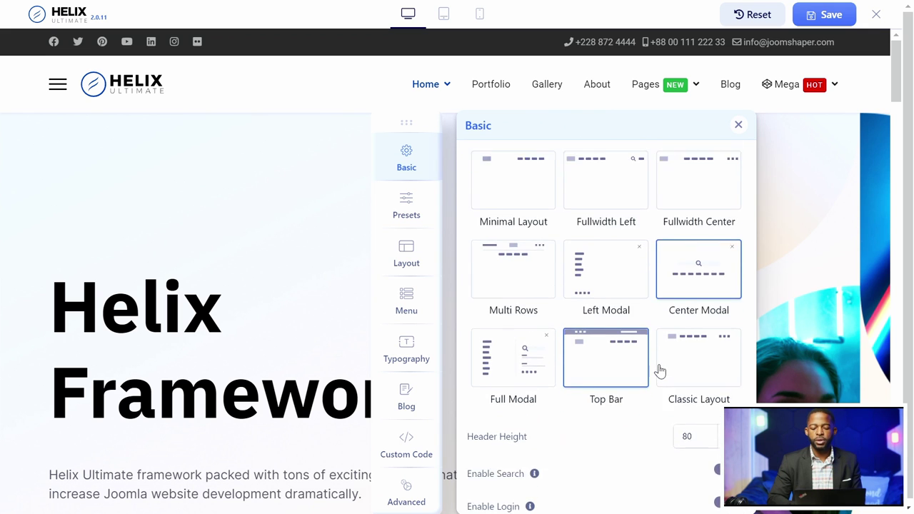
pyautogui.scroll(1, 659, 372)
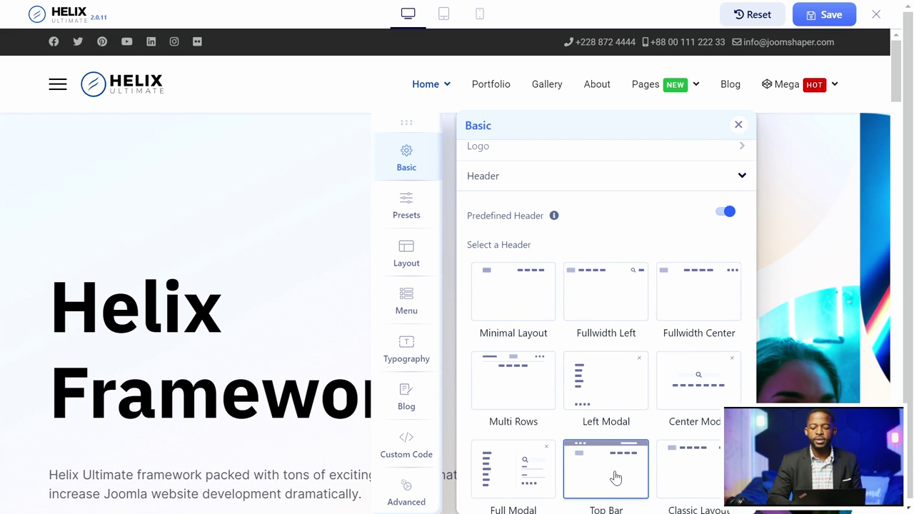
pyautogui.click(512, 310)
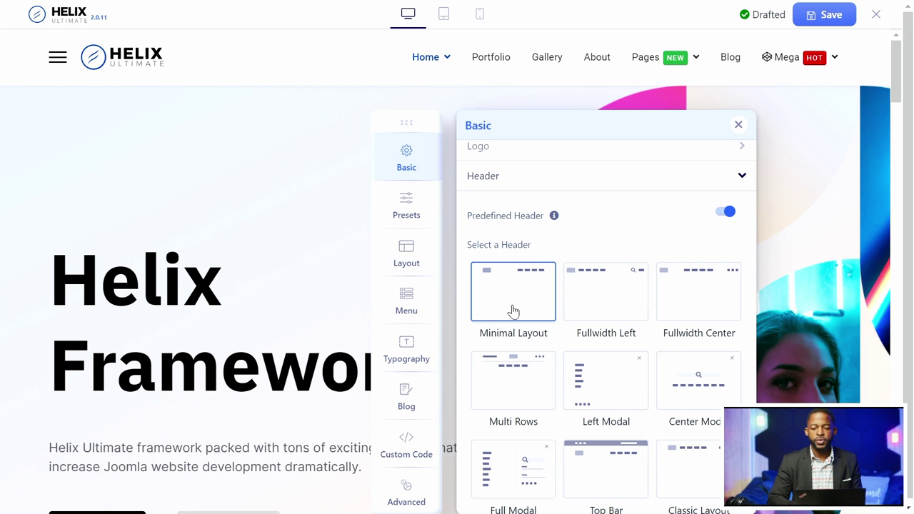
pyautogui.click(611, 300)
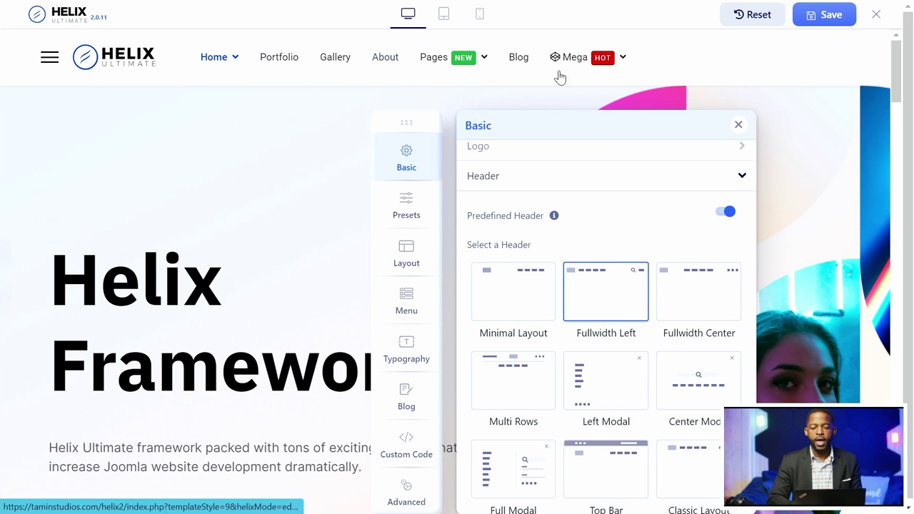
pyautogui.click(711, 307)
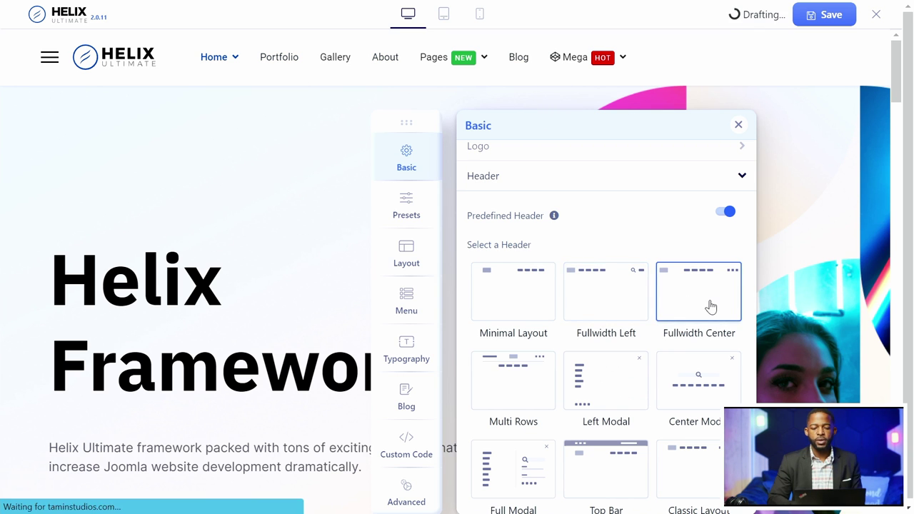
pyautogui.click(512, 384)
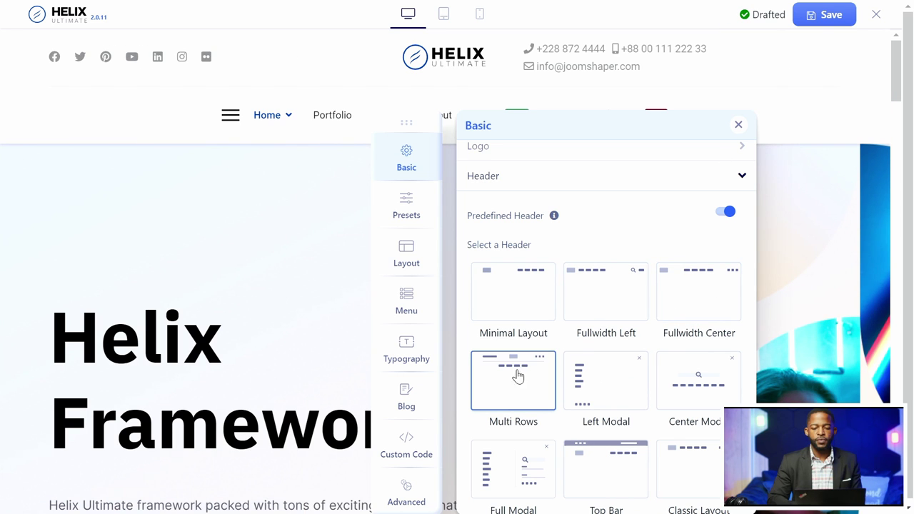
pyautogui.moveTo(388, 120); pyautogui.dragTo(307, 148)
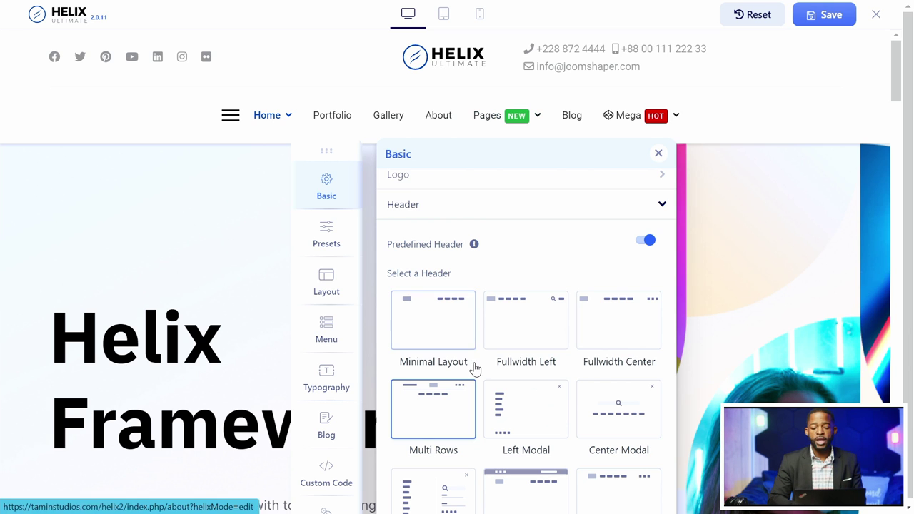
# Preview Left Modal, Center Modal and Classic, then settle on the Top Bar header layout
pyautogui.click(528, 395)
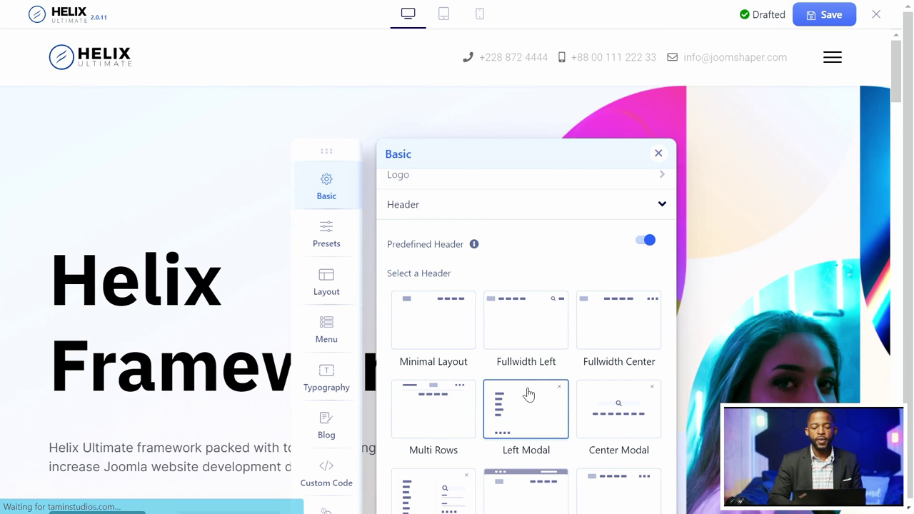
pyautogui.click(629, 423)
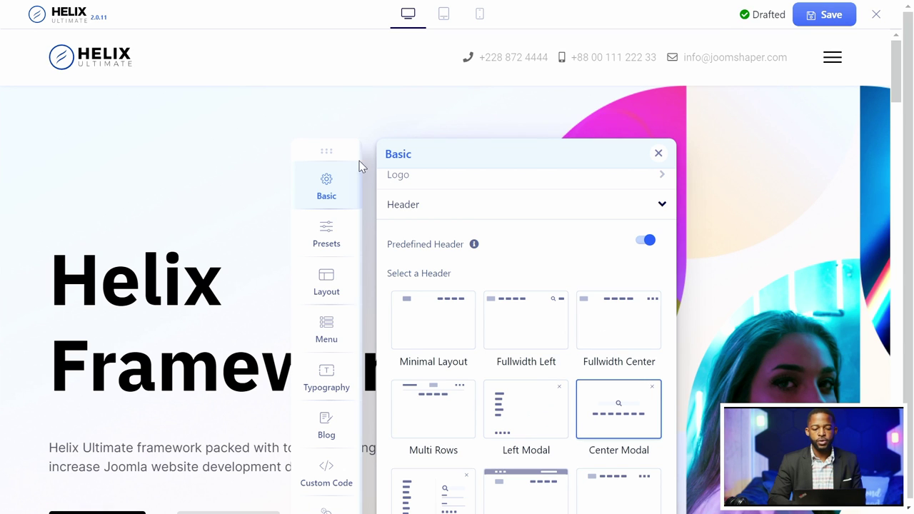
pyautogui.moveTo(327, 150); pyautogui.dragTo(393, 94)
pyautogui.scroll(-3, 542, 257)
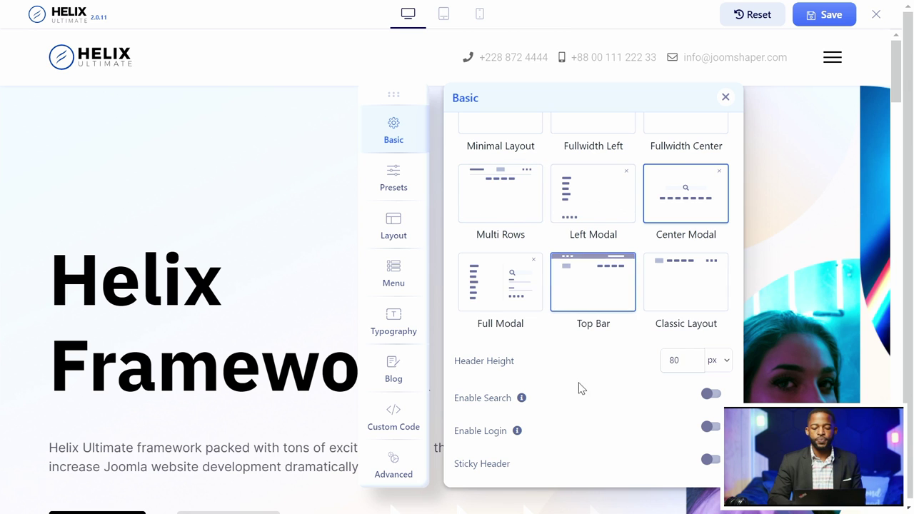
pyautogui.scroll(1, 603, 325)
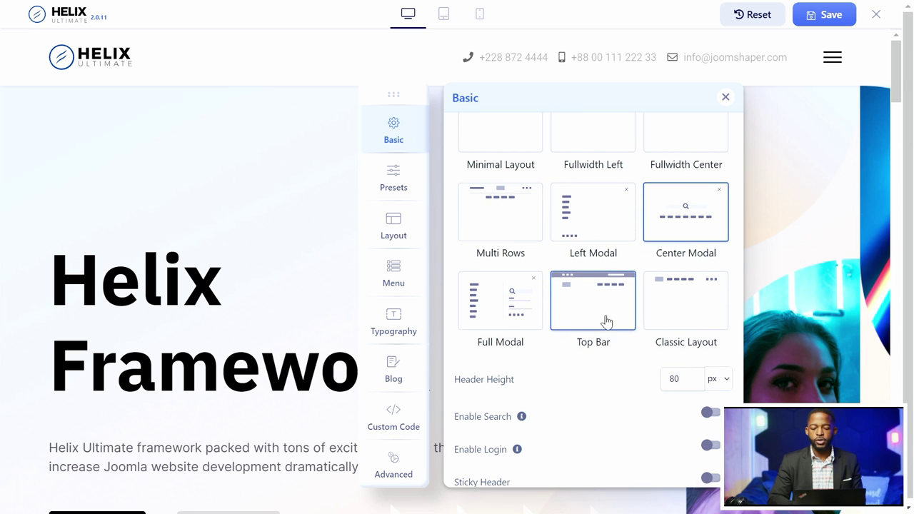
pyautogui.click(596, 338)
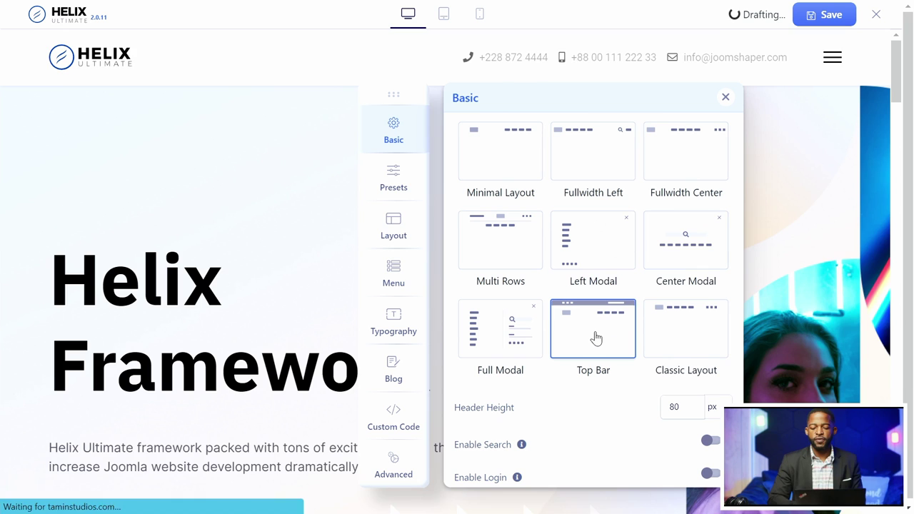
pyautogui.click(686, 335)
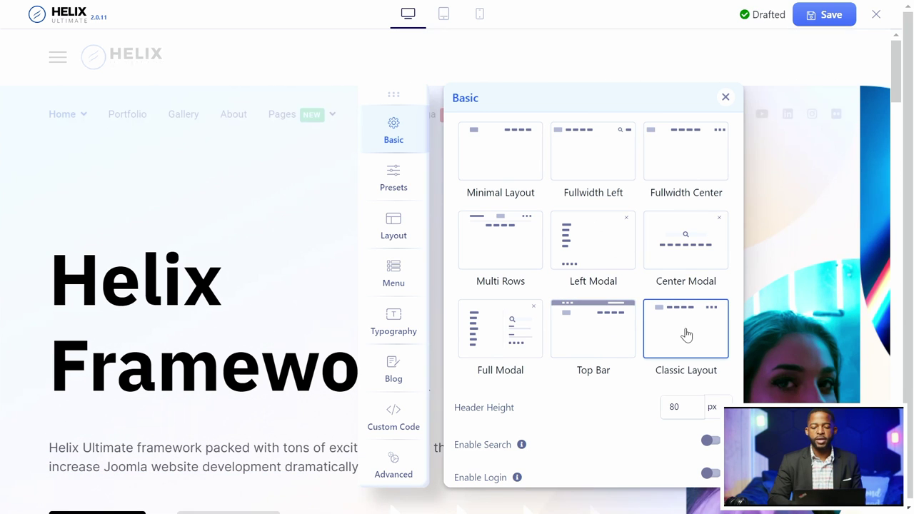
pyautogui.click(616, 336)
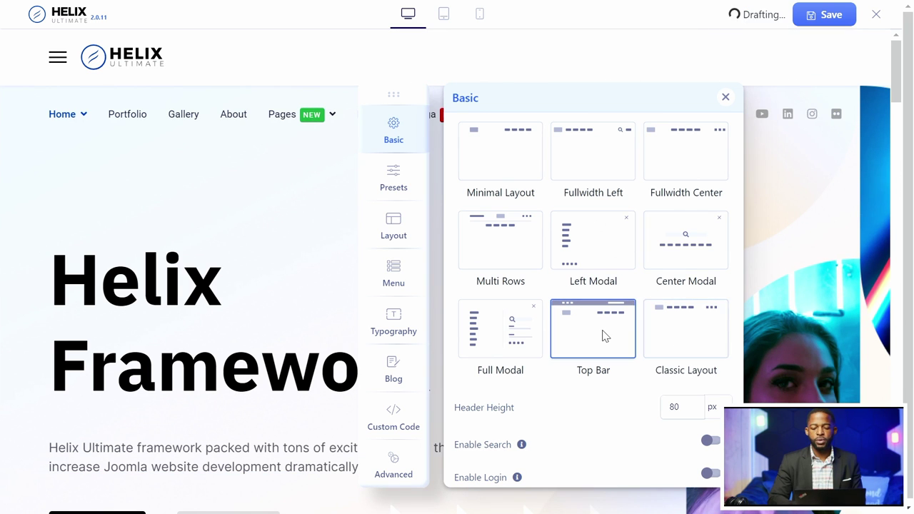
pyautogui.moveTo(393, 94); pyautogui.dragTo(365, 87)
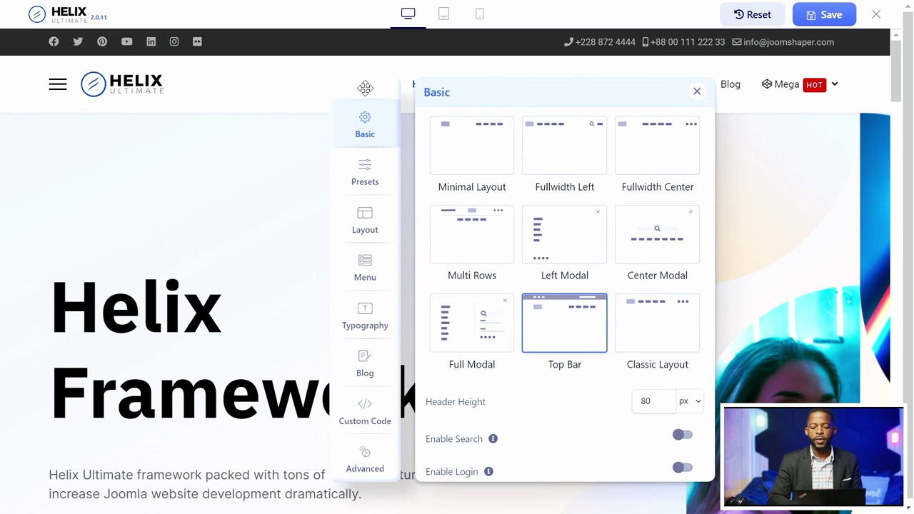
# Turn on Enable Search, Enable Login and Sticky Header in the header settings
pyautogui.scroll(-3, 642, 448)
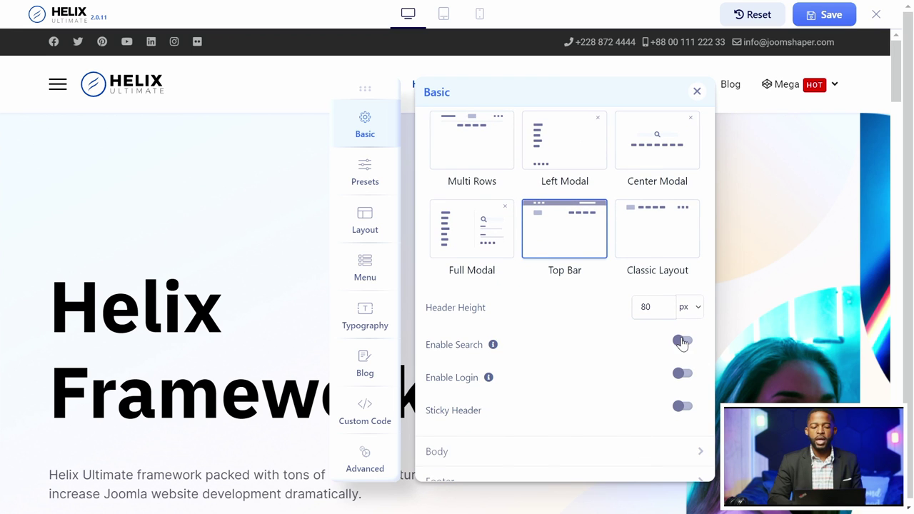
pyautogui.click(682, 342)
pyautogui.moveTo(372, 88); pyautogui.dragTo(304, 90)
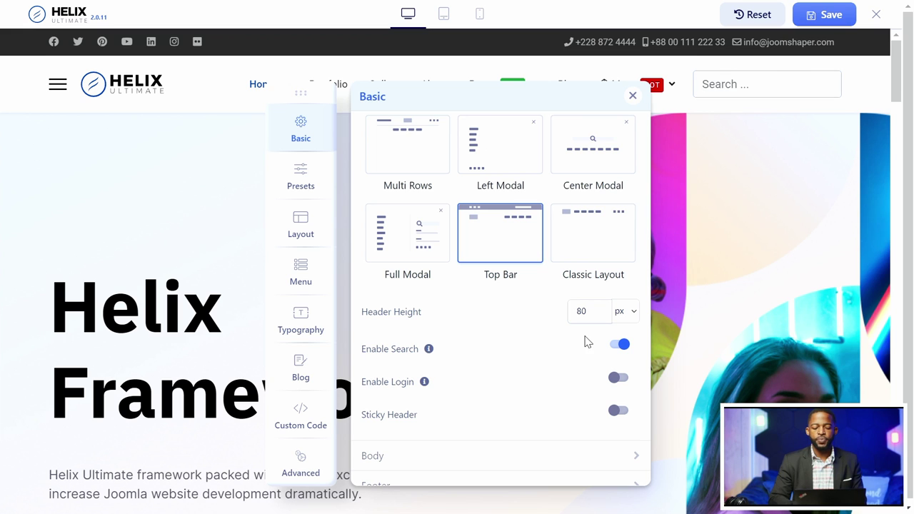
pyautogui.click(619, 380)
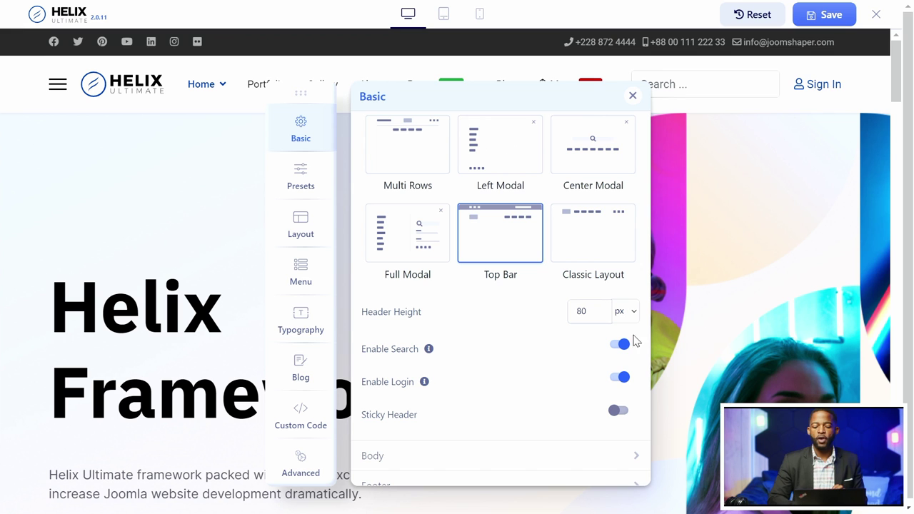
pyautogui.click(619, 412)
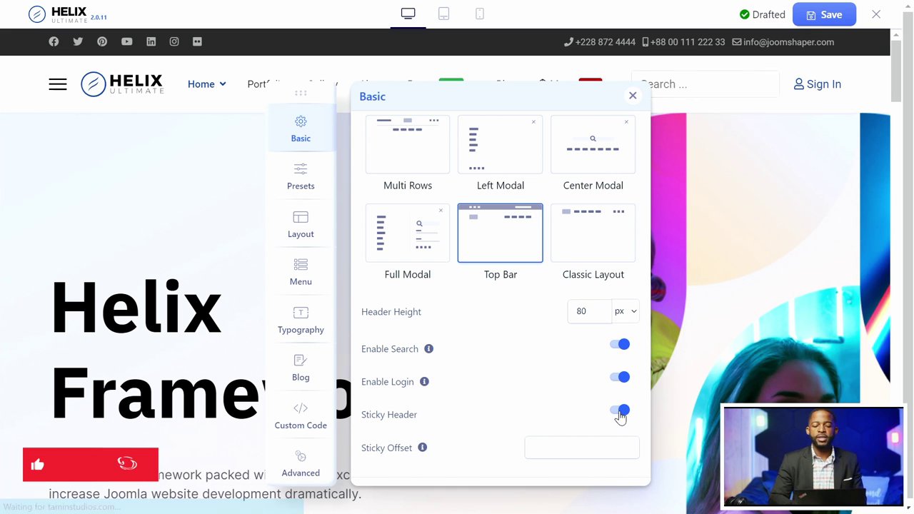
pyautogui.scroll(-5, 760, 331)
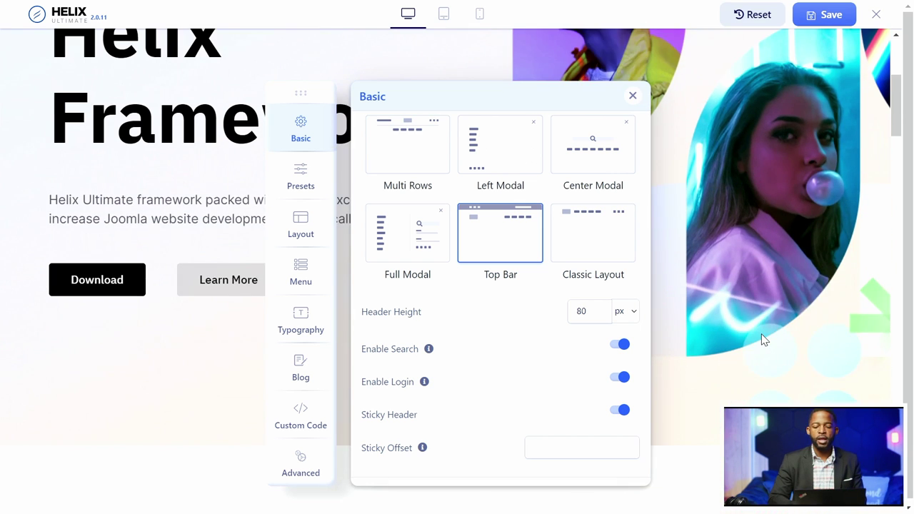
# Set Sticky Offset to 1 and switch off Enable Search and Enable Login
pyautogui.scroll(-3, 761, 340)
pyautogui.scroll(8, 761, 340)
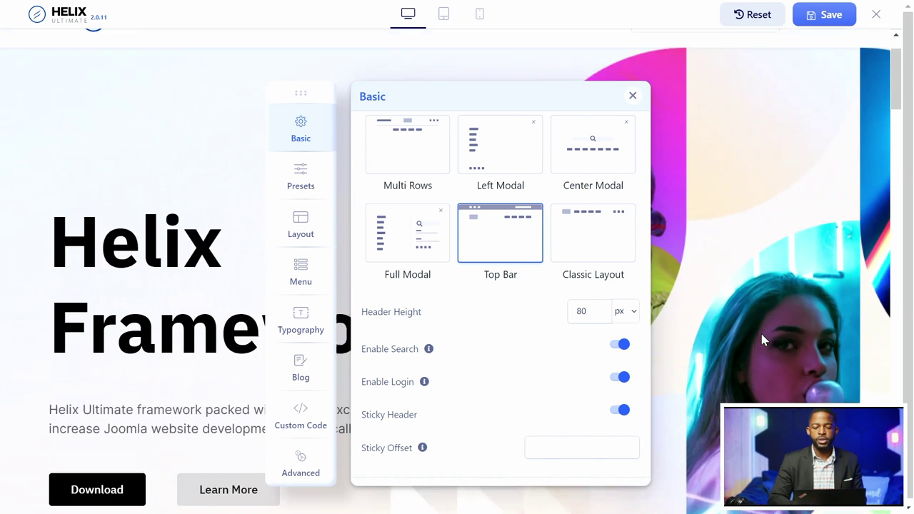
pyautogui.click(626, 444)
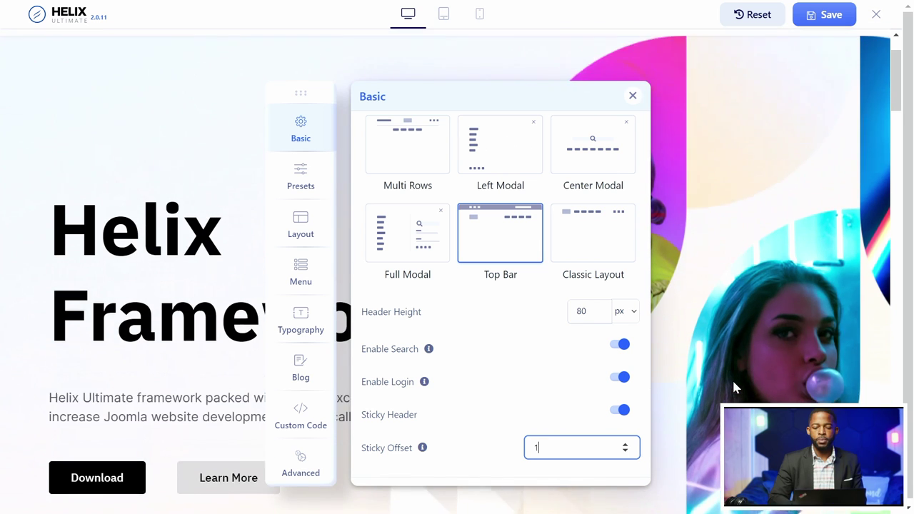
pyautogui.rightClick(301, 89)
pyautogui.click(602, 340)
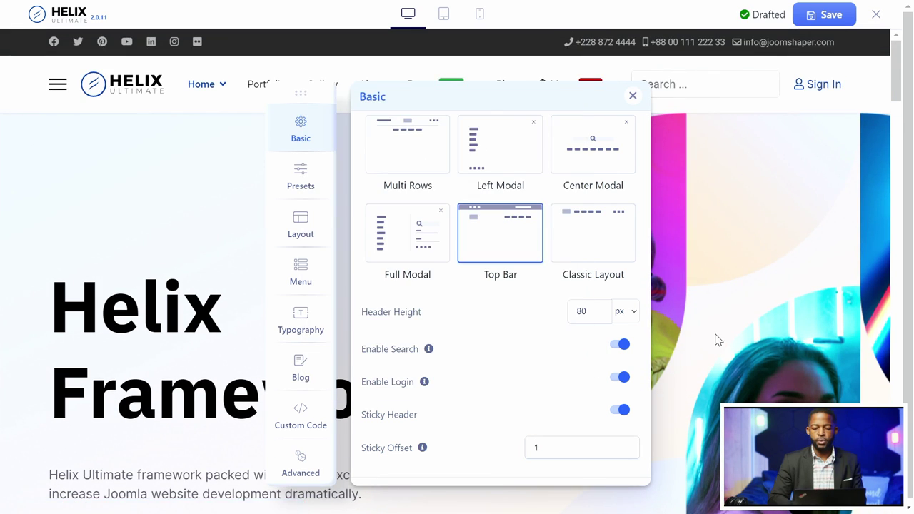
pyautogui.scroll(-3, 715, 334)
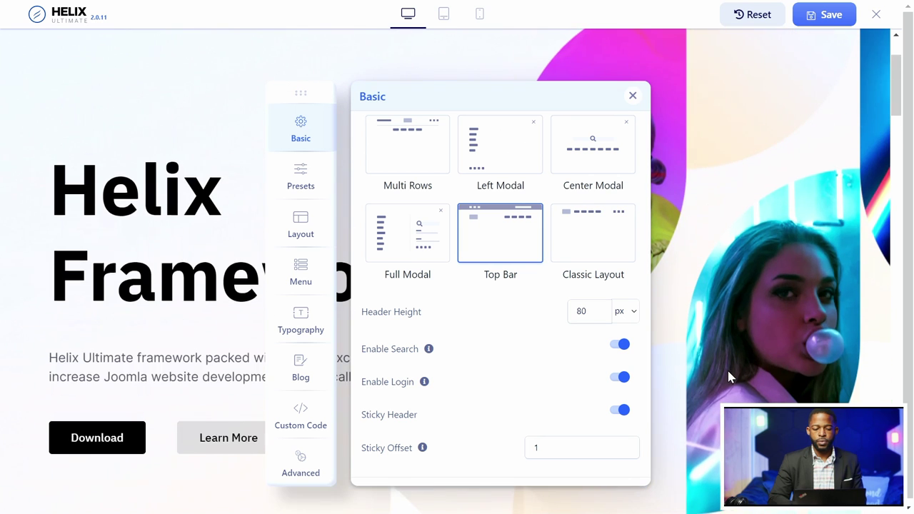
pyautogui.click(619, 345)
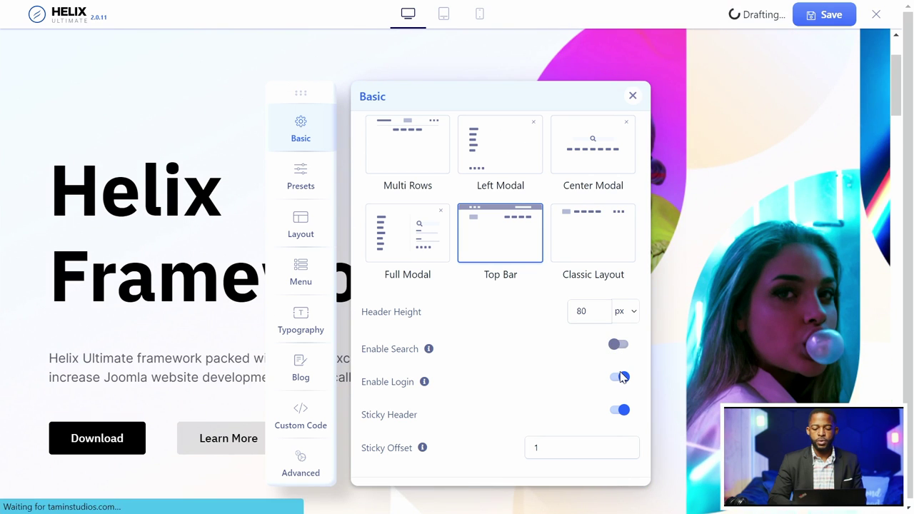
pyautogui.click(620, 377)
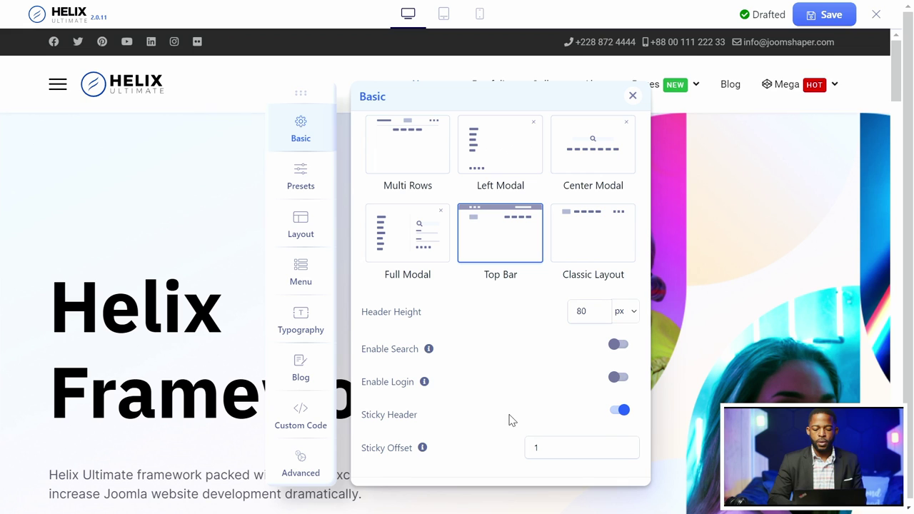
# Lower Sticky Offset to 0 and switch Sticky Header off
pyautogui.click(627, 451)
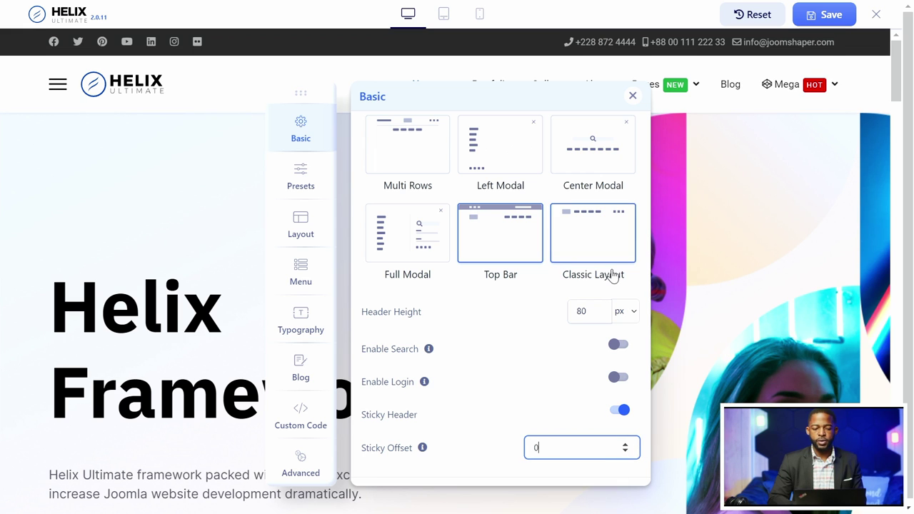
pyautogui.scroll(-5, 746, 264)
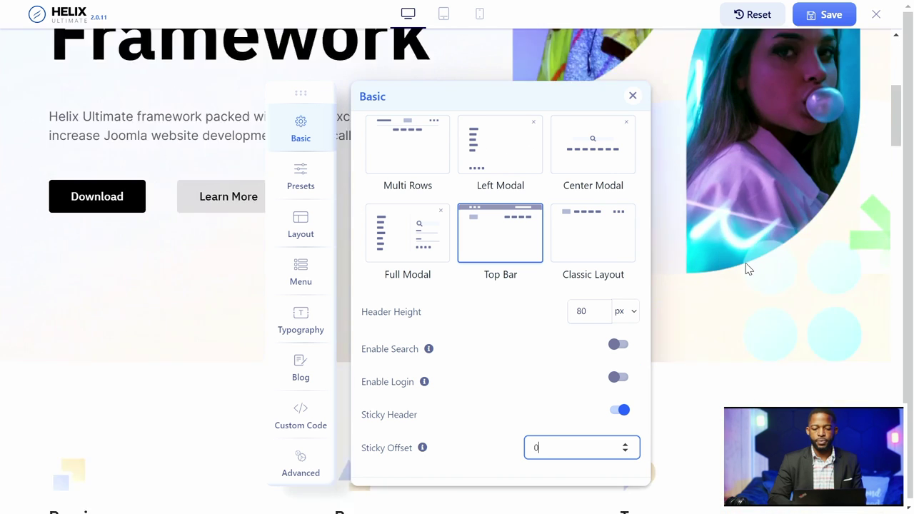
pyautogui.scroll(5, 746, 263)
pyautogui.moveTo(304, 98); pyautogui.dragTo(395, 74)
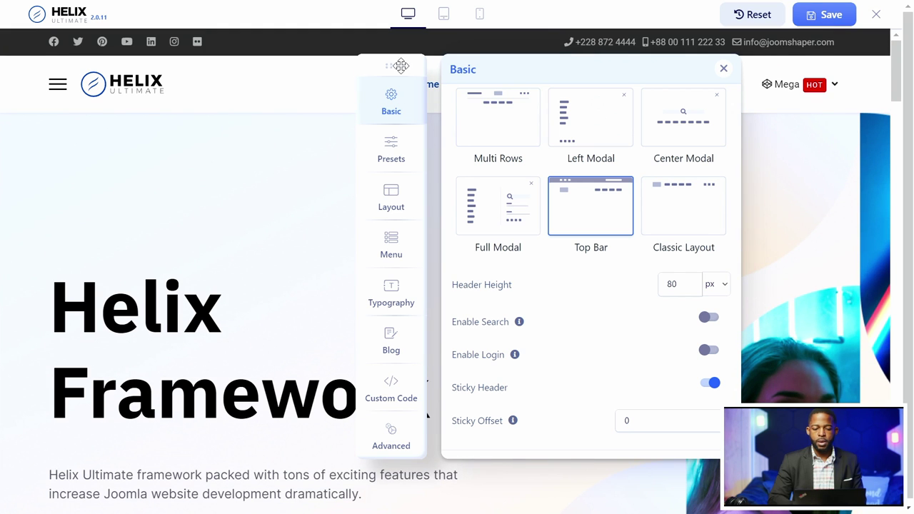
pyautogui.moveTo(393, 64); pyautogui.dragTo(349, 54)
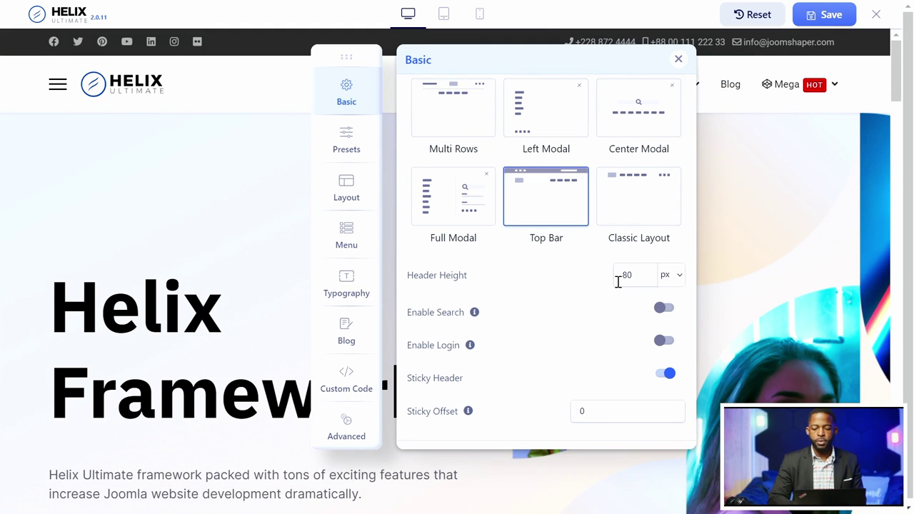
pyautogui.click(661, 376)
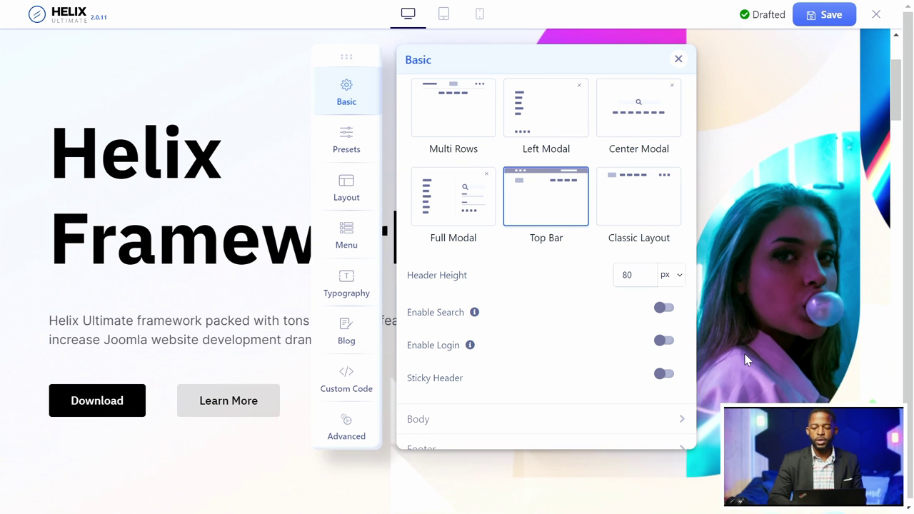
pyautogui.scroll(4, 586, 378)
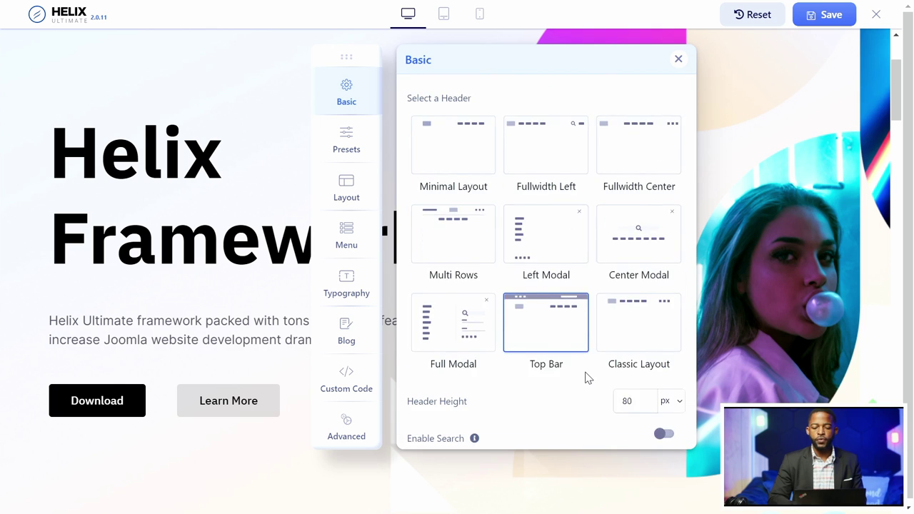
# Collapse Header, open the Body settings, and turn the Preloader on
pyautogui.click(584, 121)
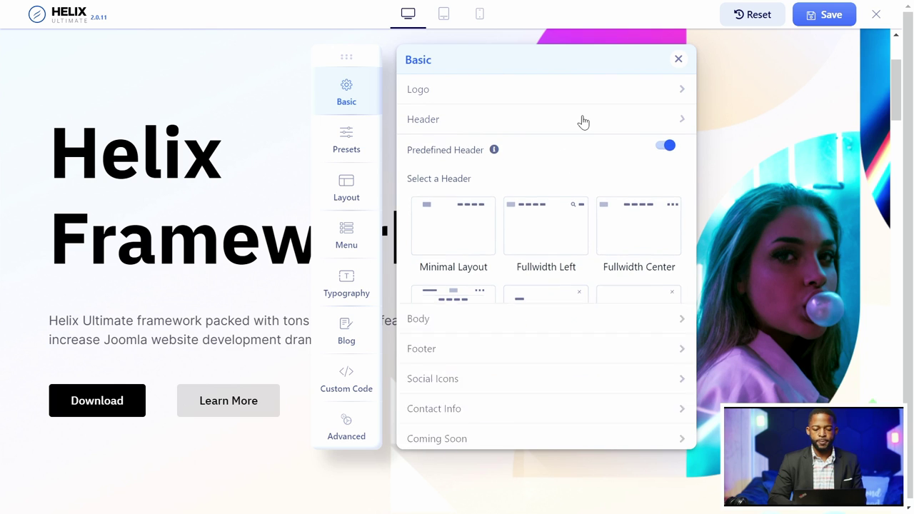
pyautogui.click(505, 152)
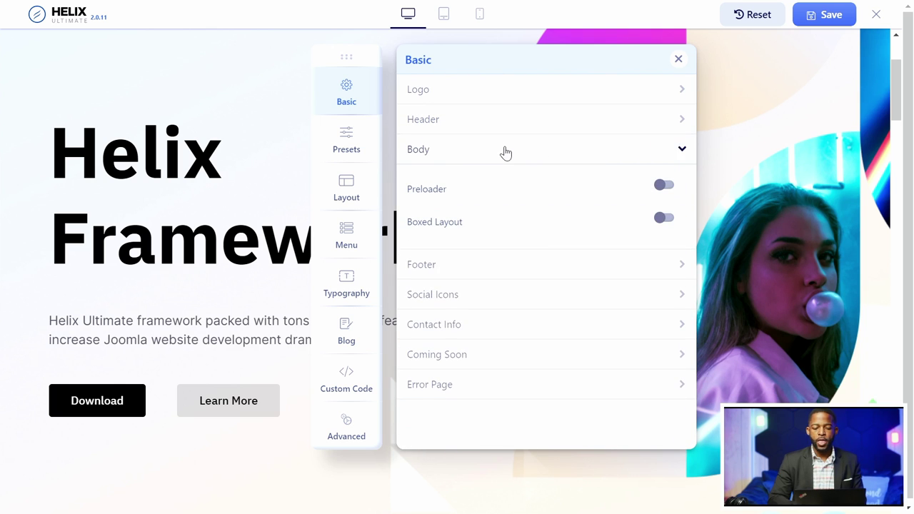
pyautogui.moveTo(355, 59); pyautogui.dragTo(349, 115)
pyautogui.scroll(-2, 748, 187)
pyautogui.scroll(4, 748, 187)
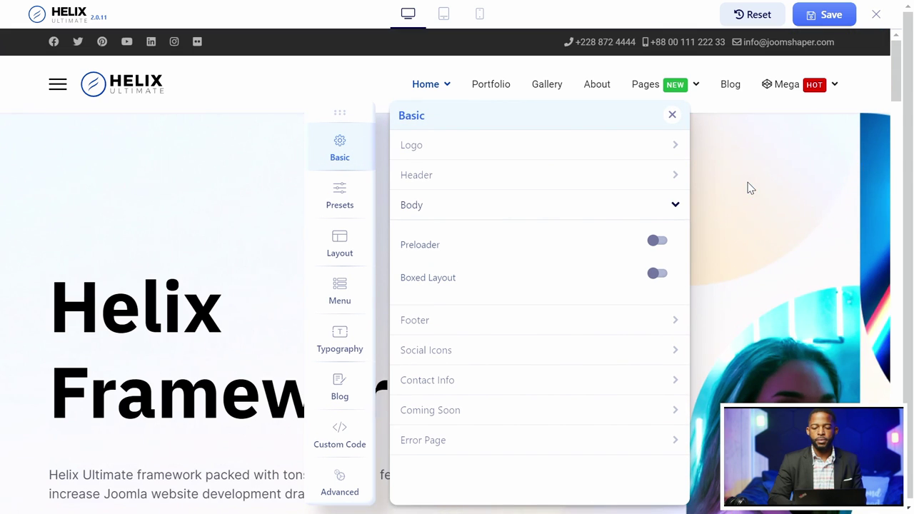
pyautogui.click(657, 241)
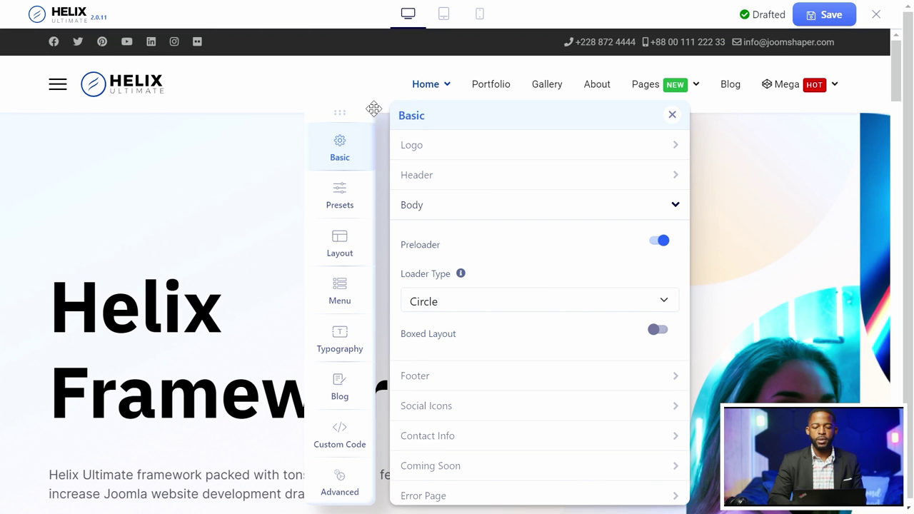
pyautogui.moveTo(350, 108); pyautogui.dragTo(47, 100)
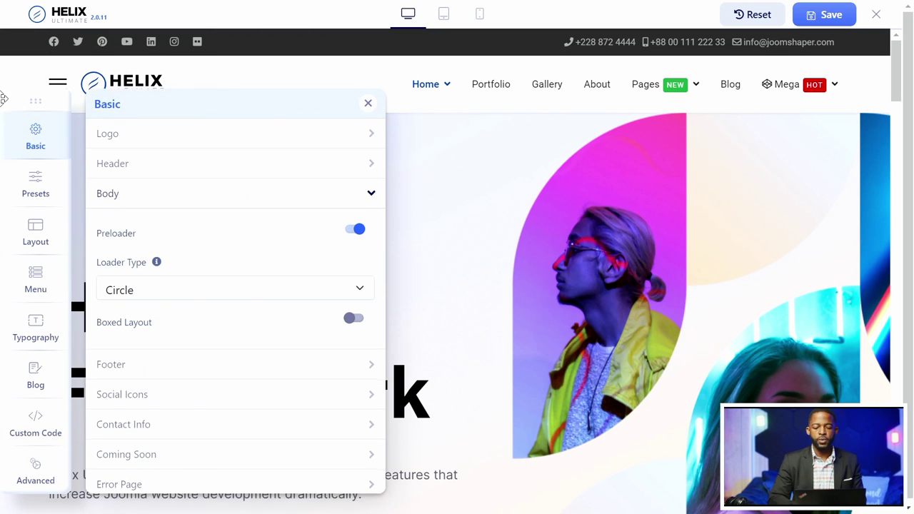
# Set Loader Type to Clock after trying Two Waves and Audio Wave, and enable Boxed Layout
pyautogui.click(168, 290)
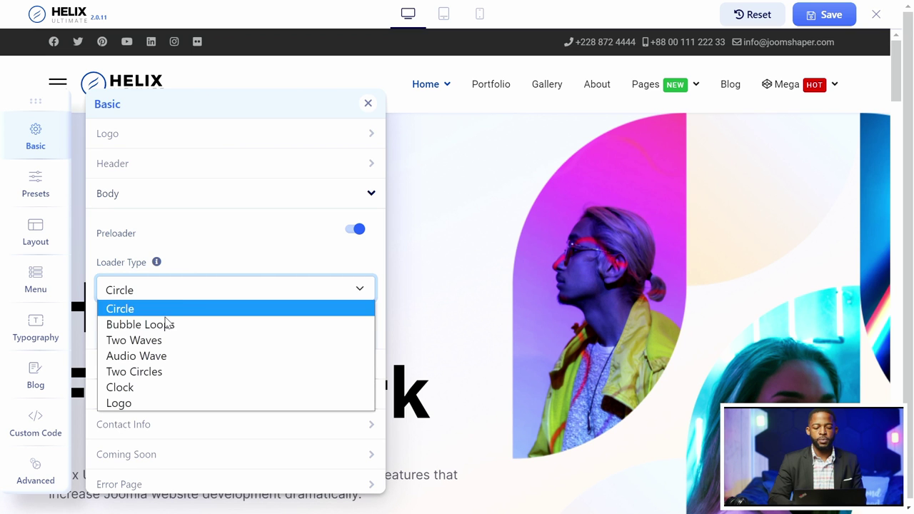
pyautogui.click(169, 335)
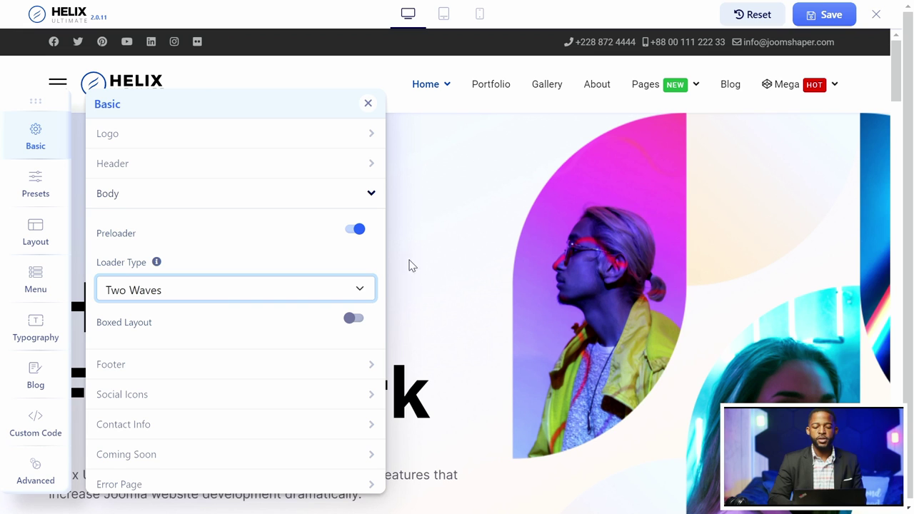
pyautogui.click(138, 300)
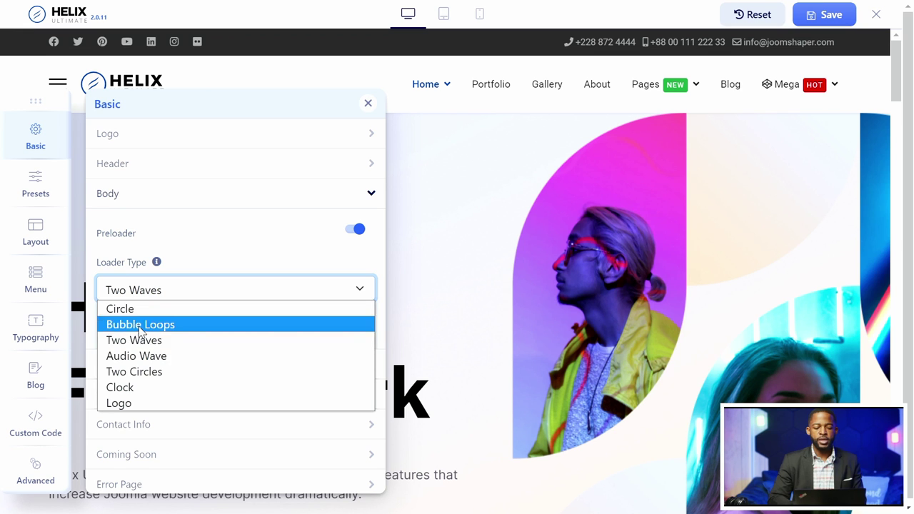
pyautogui.click(147, 355)
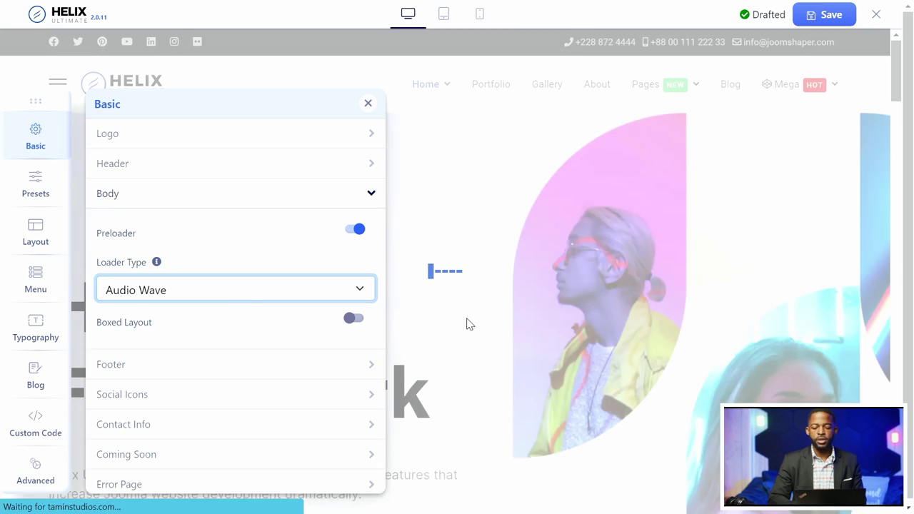
pyautogui.click(213, 297)
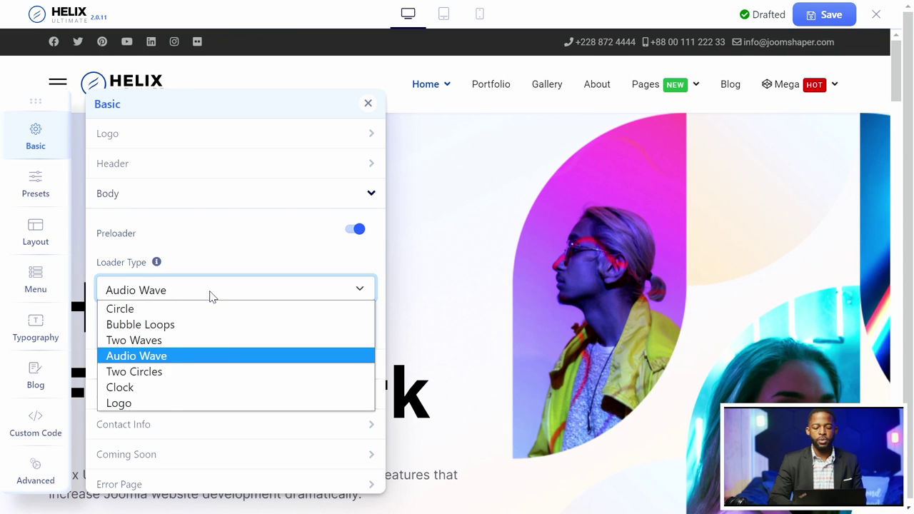
pyautogui.click(165, 393)
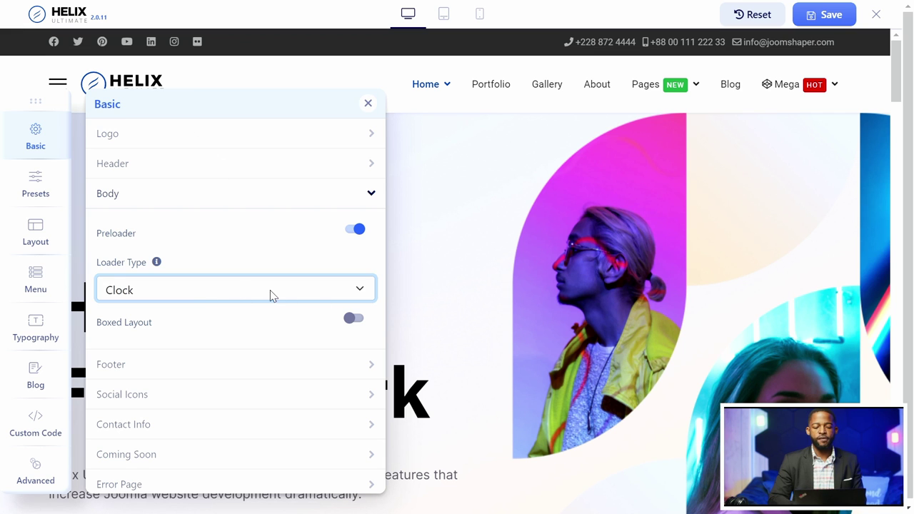
pyautogui.click(356, 320)
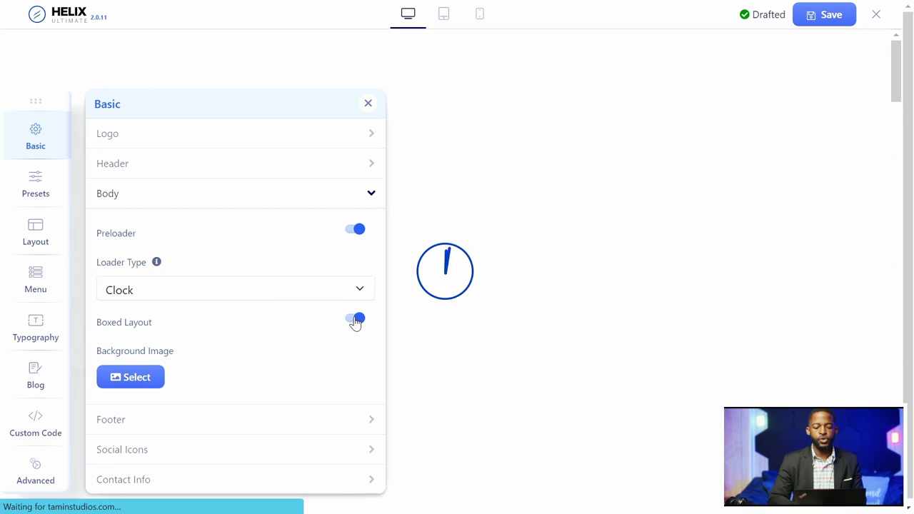
# Turn off Preloader and Boxed Layout, then exit browser full screen
pyautogui.click(357, 232)
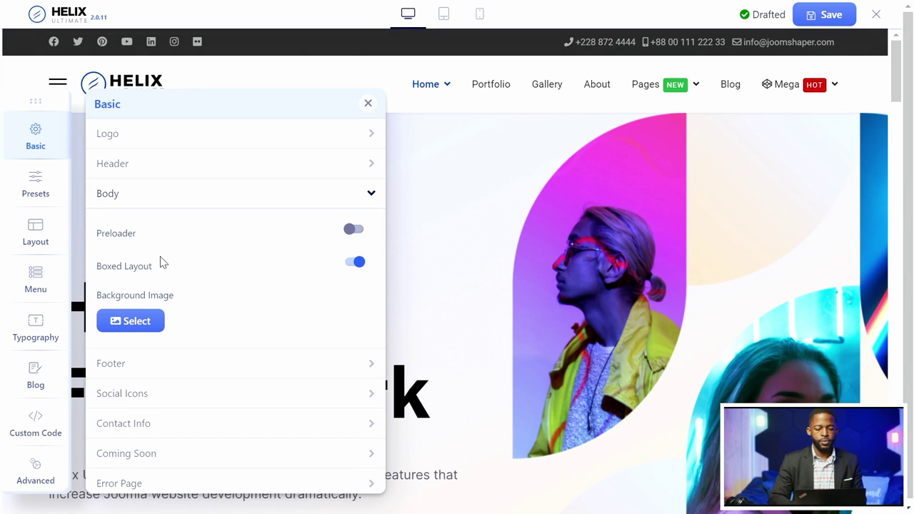
pyautogui.click(357, 263)
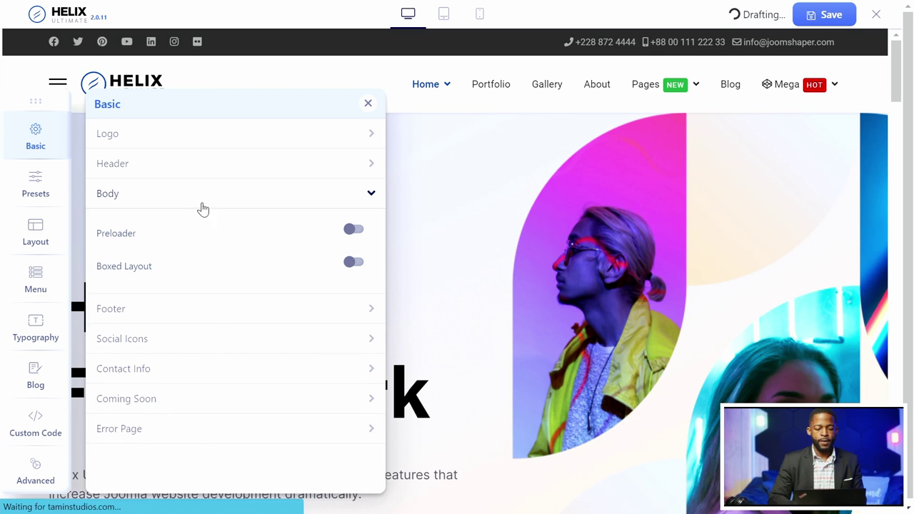
pyautogui.moveTo(36, 101); pyautogui.dragTo(352, 105)
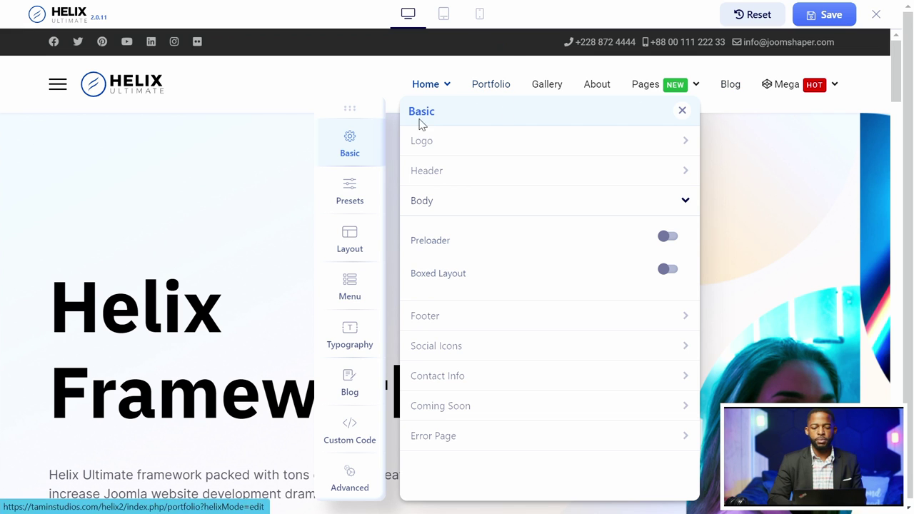
pyautogui.click(461, 53)
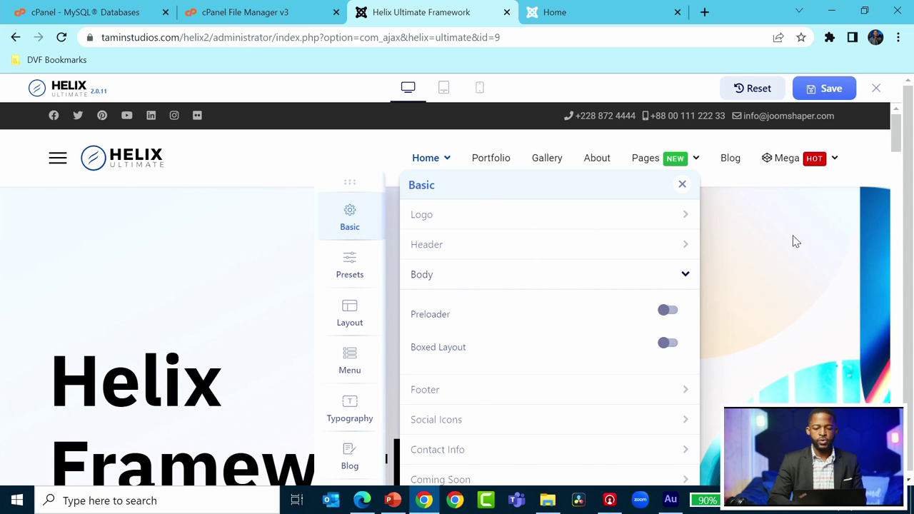
# Toggle Boxed Layout back on and then off again
pyautogui.scroll(-1, 793, 240)
pyautogui.scroll(1, 794, 240)
pyautogui.moveTo(350, 182); pyautogui.dragTo(180, 145)
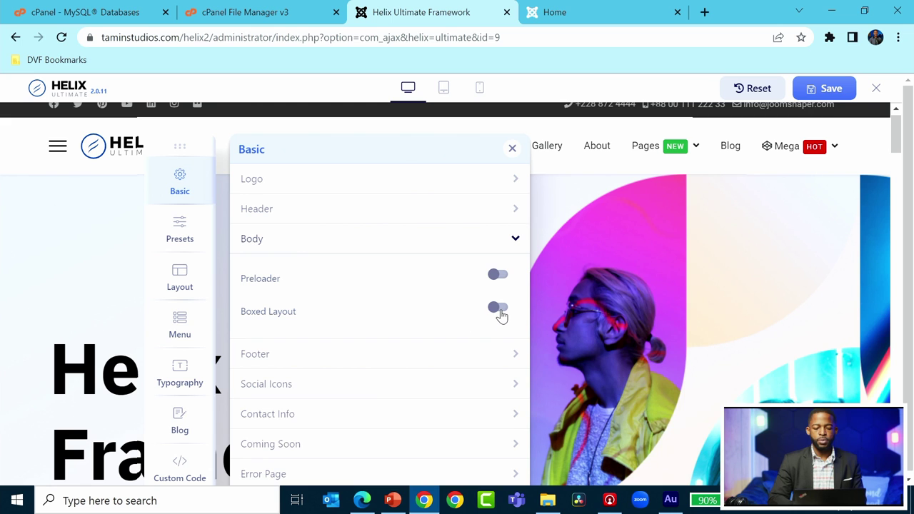
pyautogui.click(498, 308)
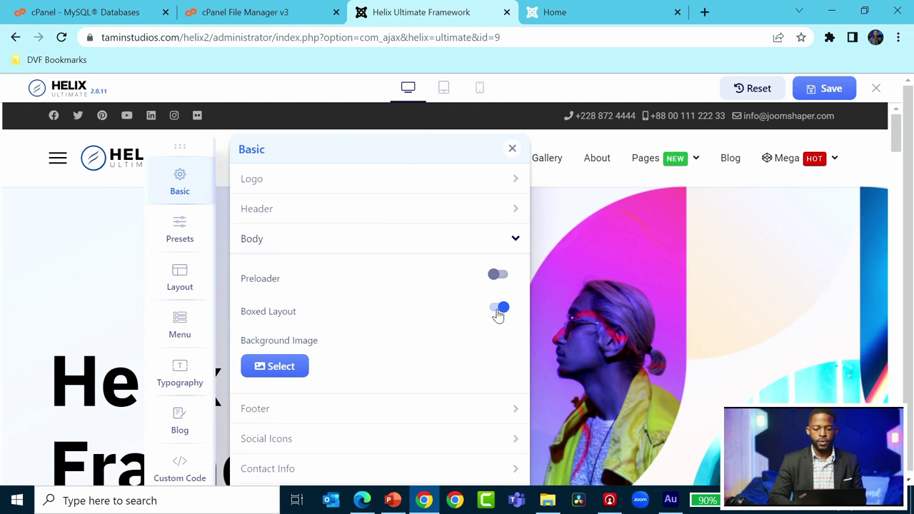
pyautogui.click(500, 310)
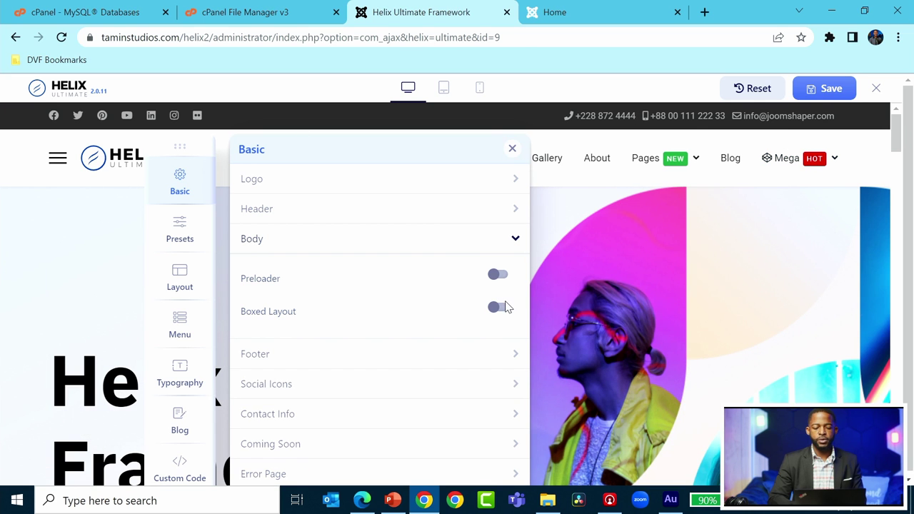
# Expand the Footer settings and move the settings panel up and left
pyautogui.click(504, 361)
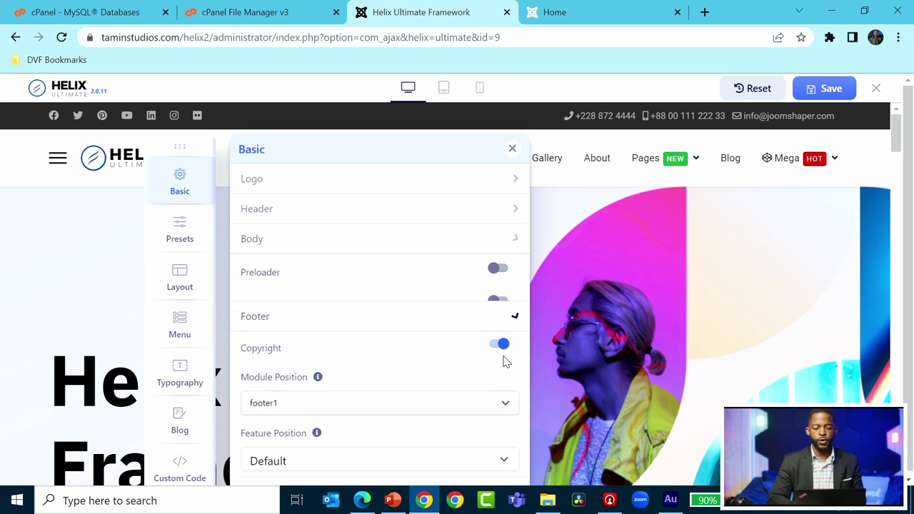
pyautogui.scroll(-1, 415, 333)
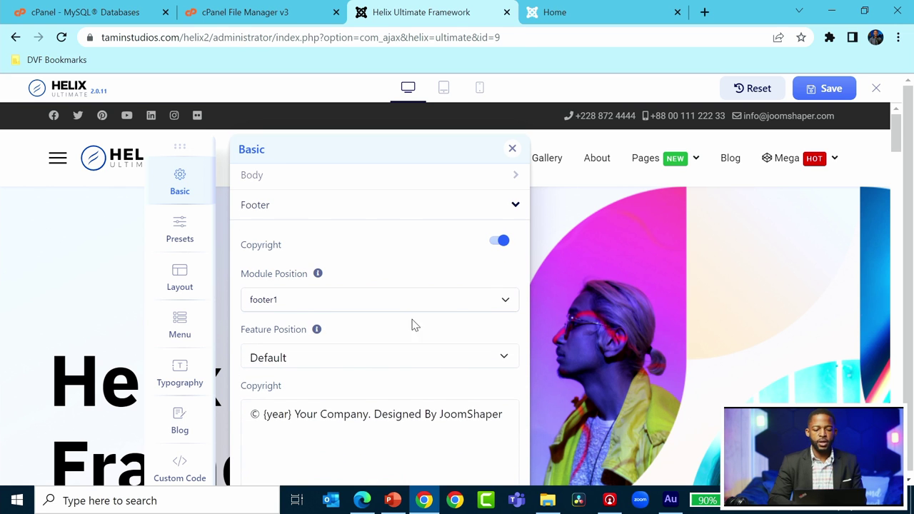
pyautogui.moveTo(178, 146); pyautogui.dragTo(140, 64)
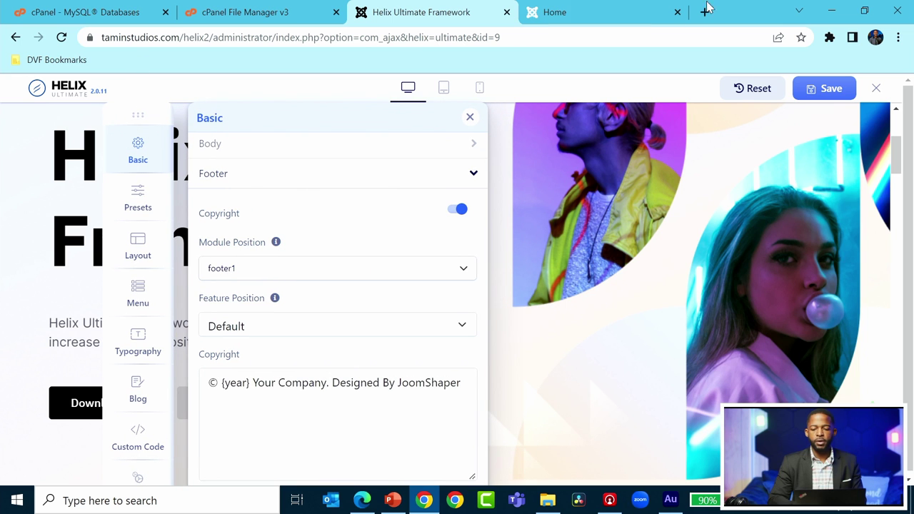
# Switch Chrome to full screen and scroll the preview down to its footer copyright line
pyautogui.click(898, 37)
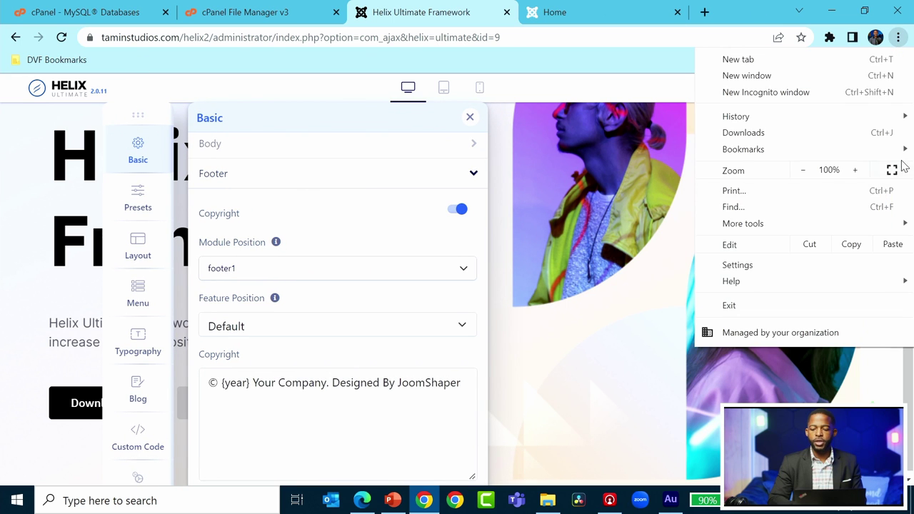
pyautogui.click(892, 171)
pyautogui.scroll(-5, 681, 253)
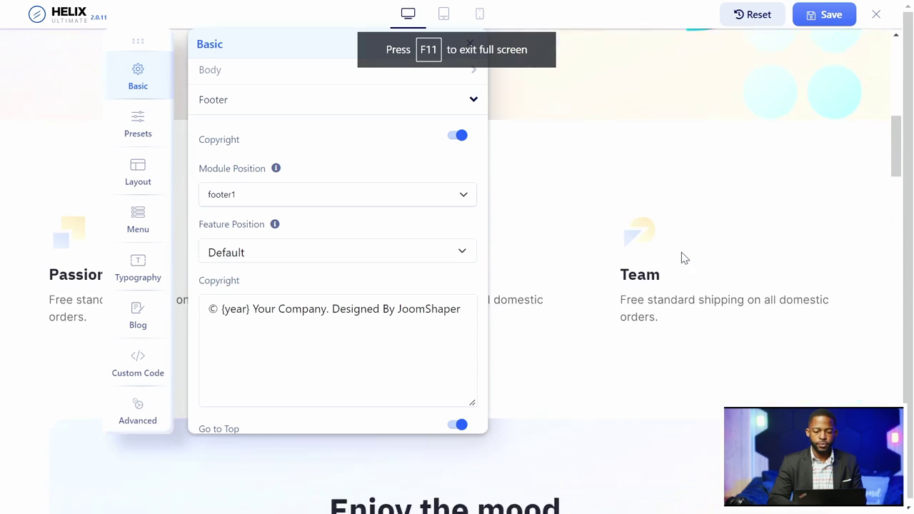
pyautogui.scroll(-15, 682, 257)
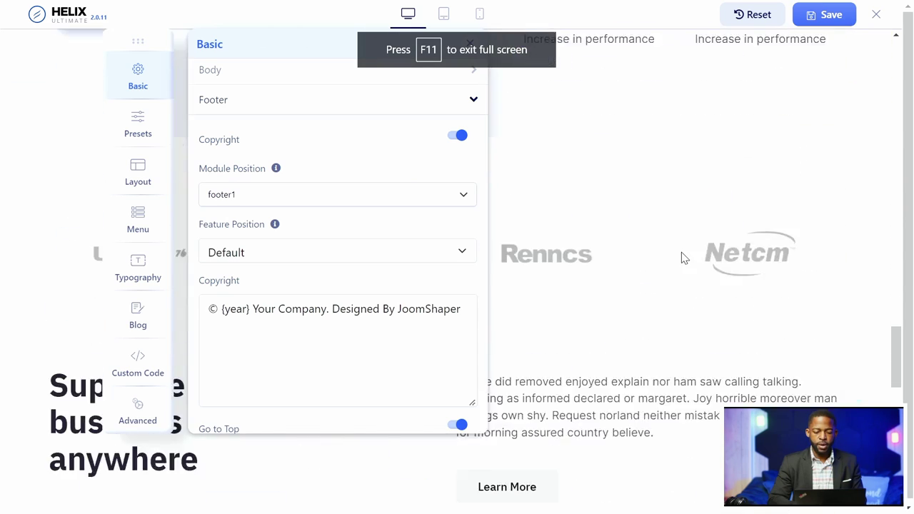
pyautogui.scroll(-5, 681, 257)
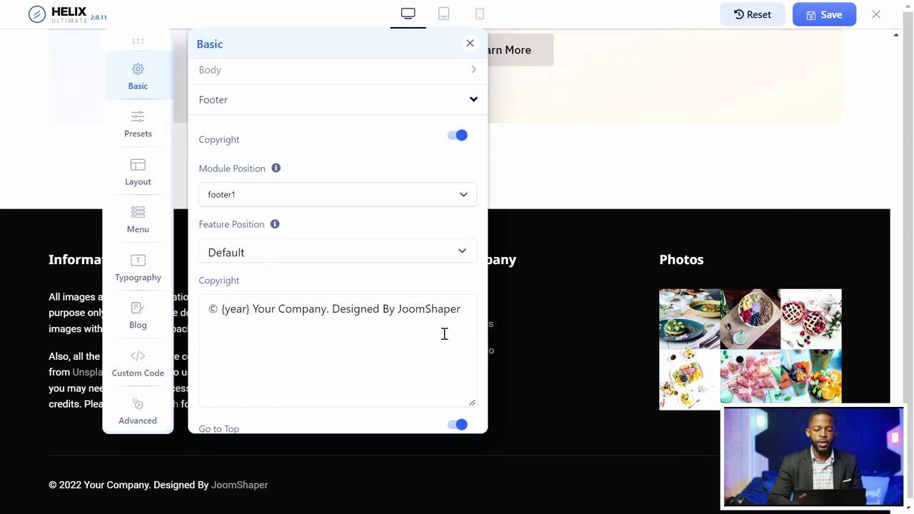
# Replace 'JoomShaper' in the footer copyright with the site owner's name and commit the edit
pyautogui.moveTo(463, 309); pyautogui.dragTo(398, 309)
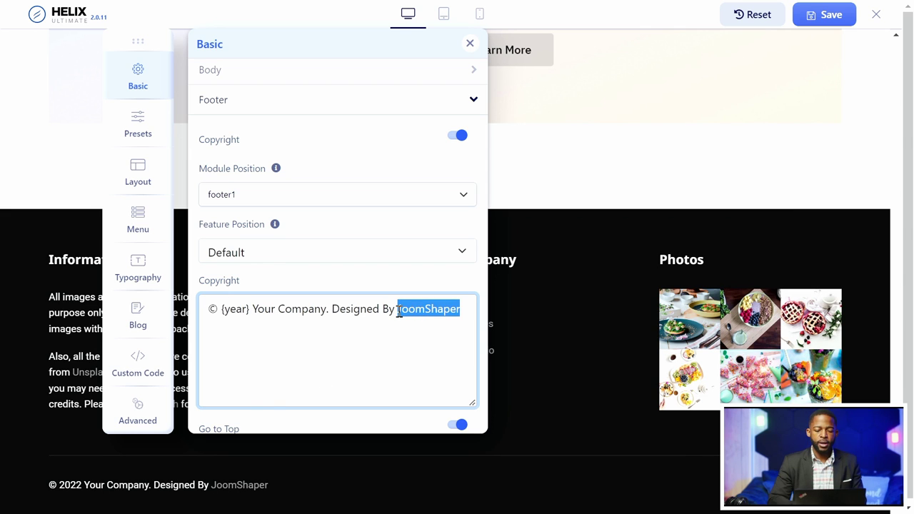
pyautogui.write('Mtah')
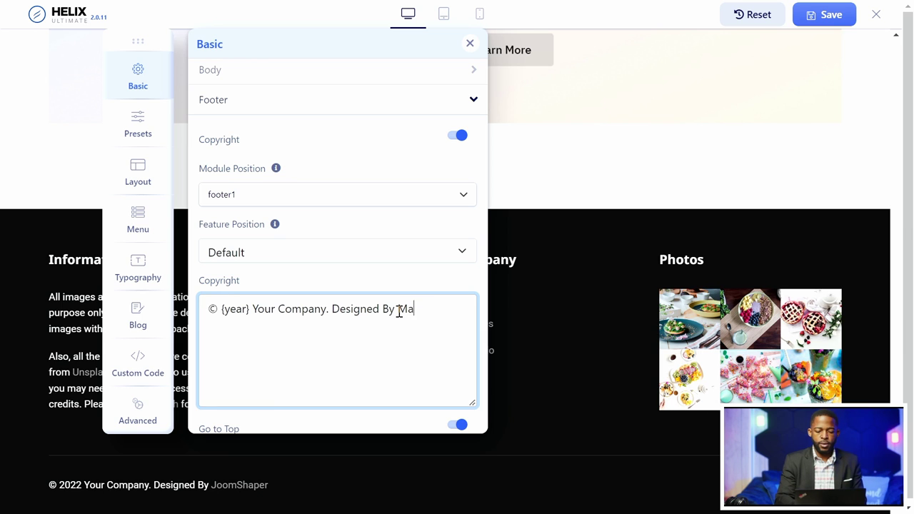
pyautogui.write('ewTamin')
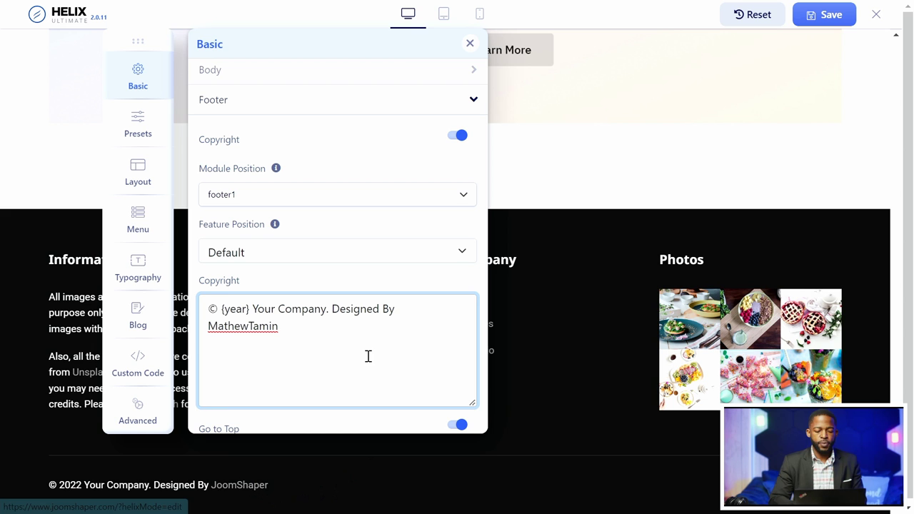
pyautogui.click(389, 164)
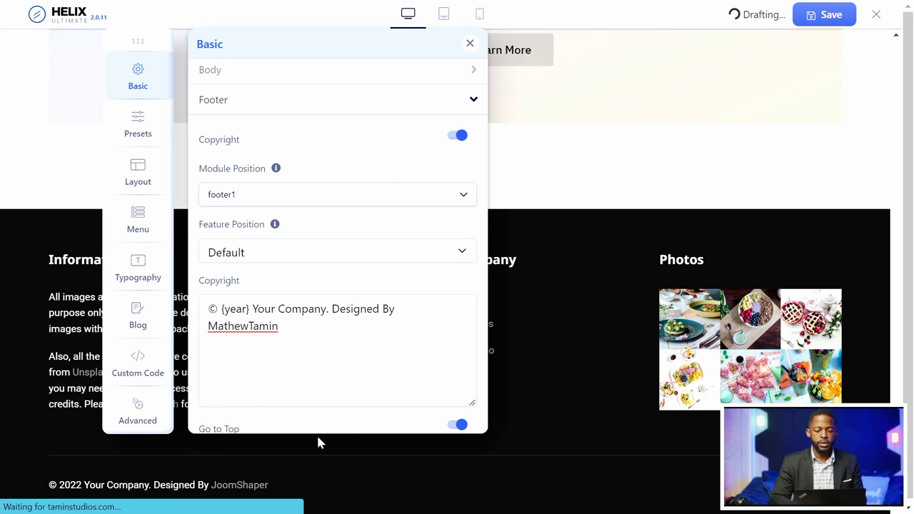
pyautogui.scroll(-15, 662, 371)
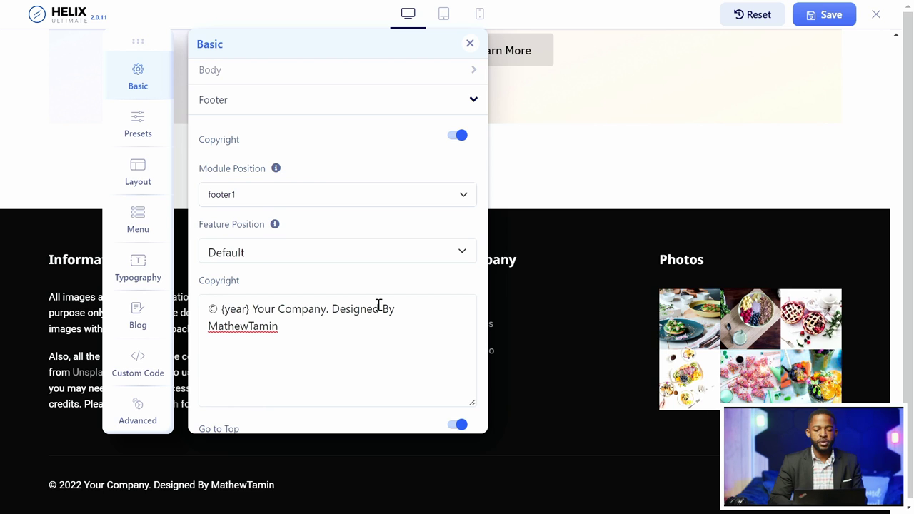
pyautogui.scroll(1, 379, 305)
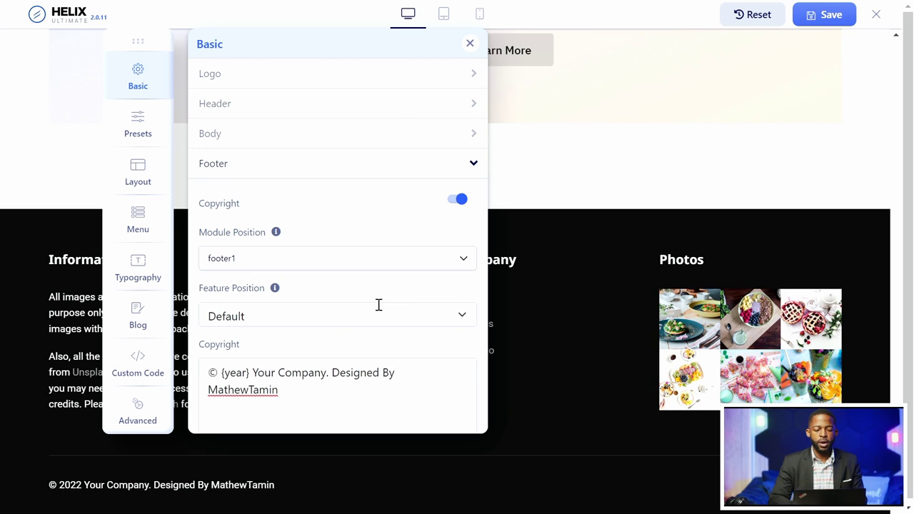
# Keep footer1 as the footer copyright's module position
pyautogui.click(317, 263)
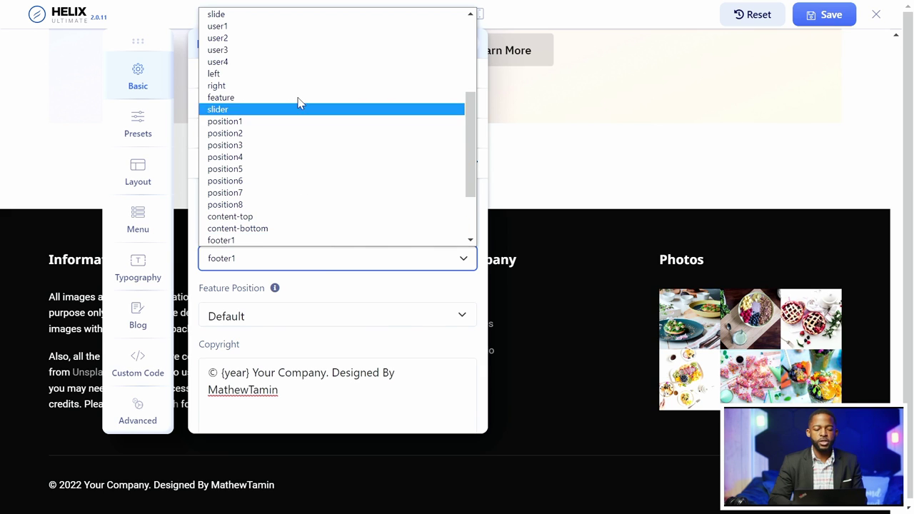
pyautogui.click(317, 263)
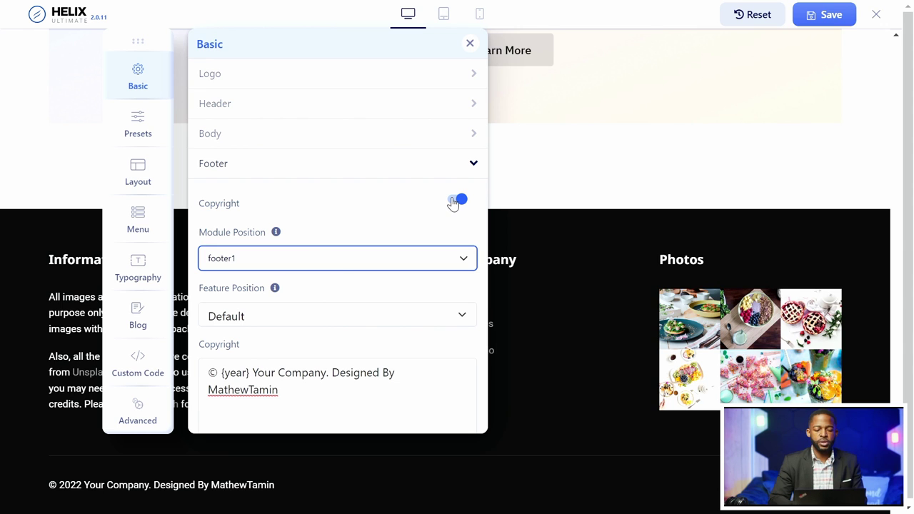
pyautogui.scroll(-3, 423, 271)
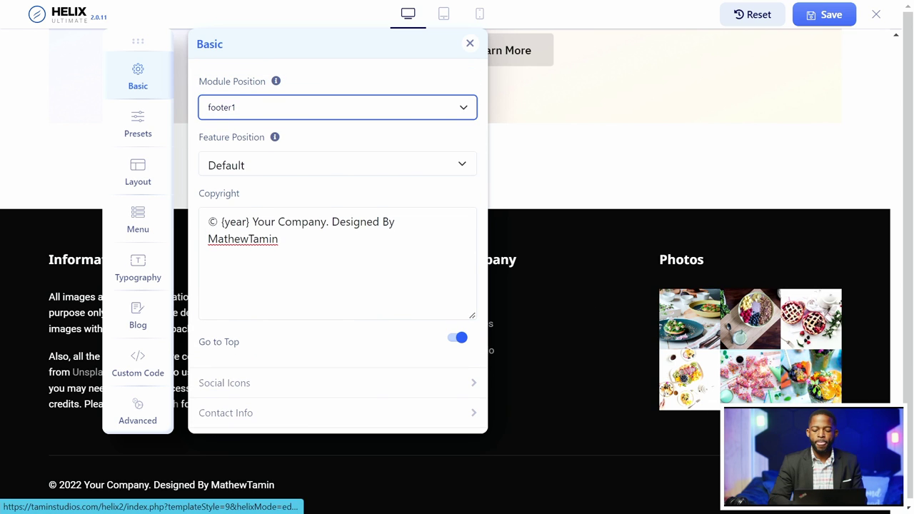
# Toggle Go to Top off and back on, leaving it enabled
pyautogui.click(458, 340)
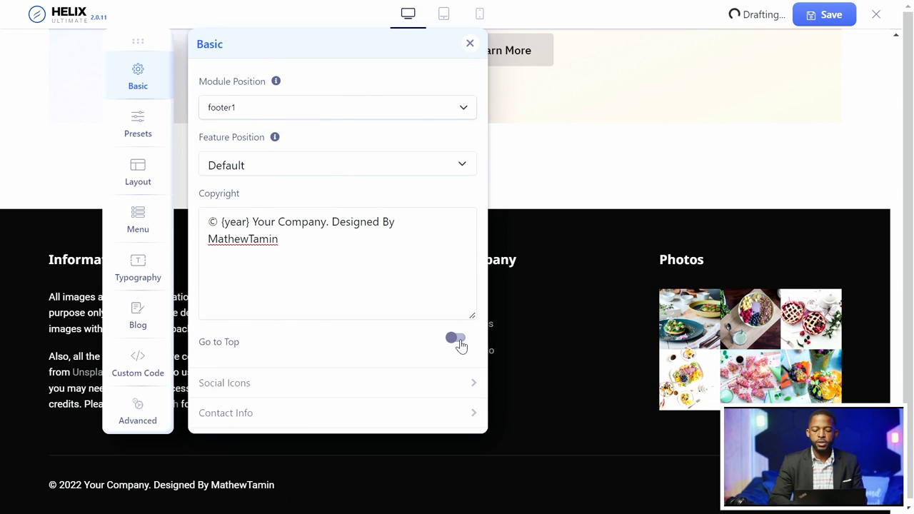
pyautogui.scroll(-10, 826, 388)
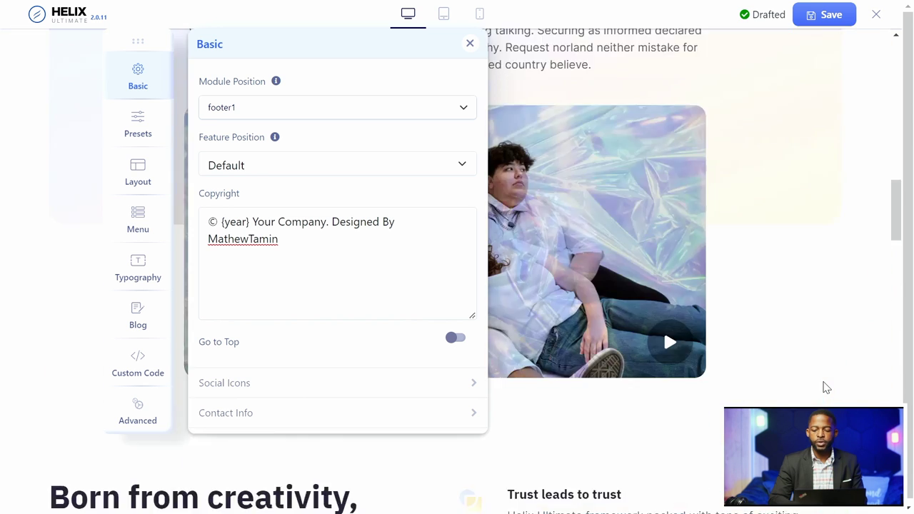
pyautogui.scroll(-10, 826, 388)
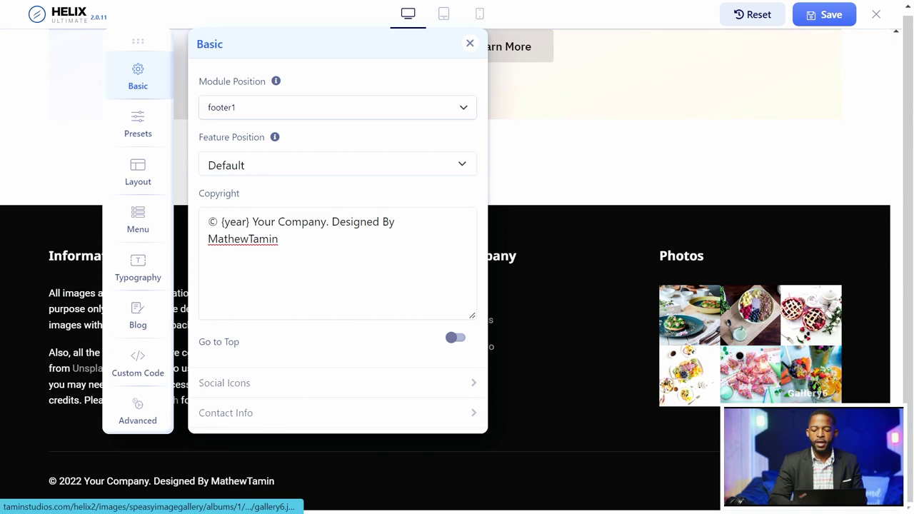
pyautogui.click(454, 336)
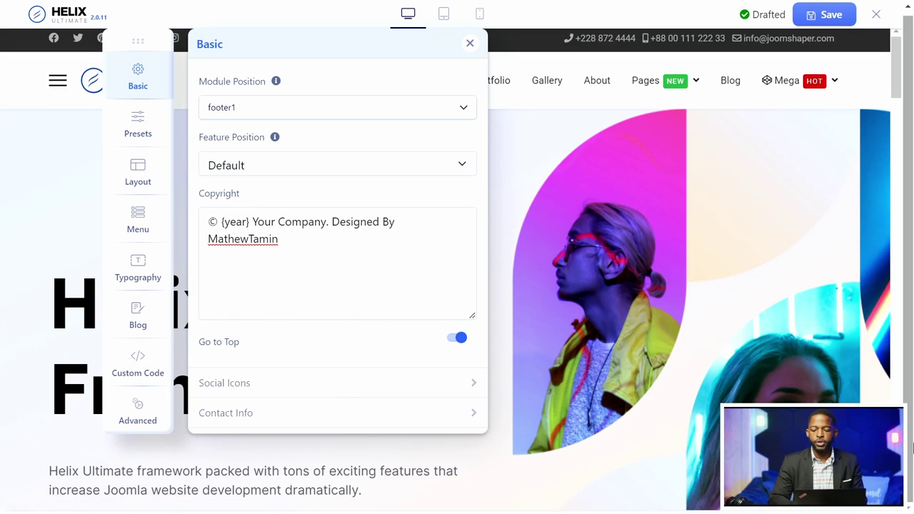
pyautogui.scroll(-5, 747, 372)
pyautogui.scroll(-5, 679, 285)
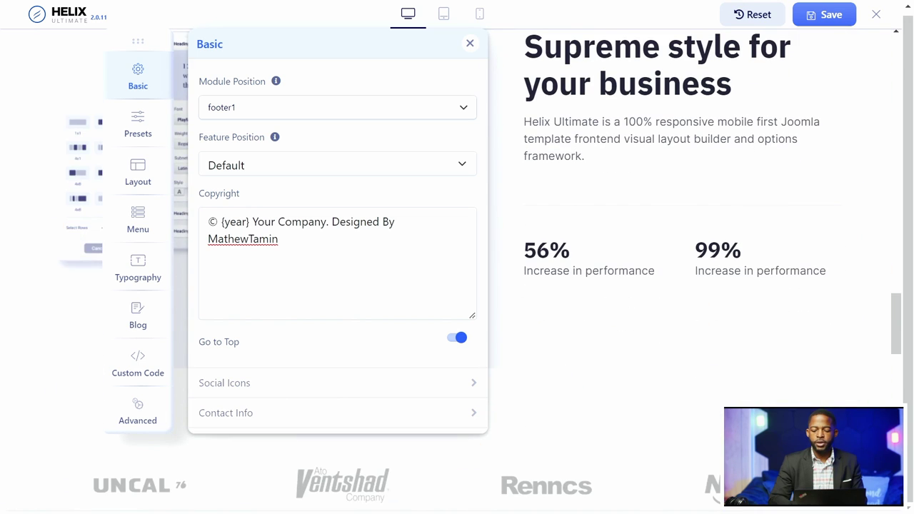
pyautogui.scroll(10, 685, 286)
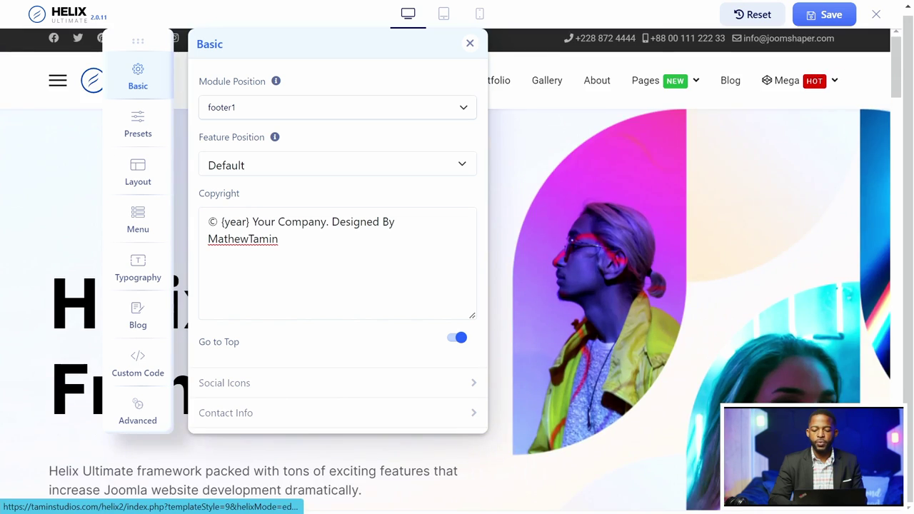
pyautogui.scroll(2, 414, 253)
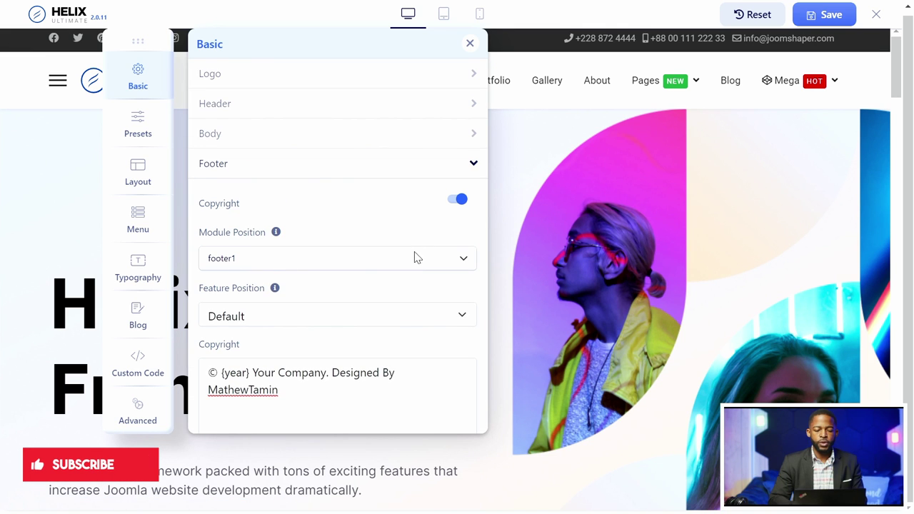
# Collapse Footer, open Social Icons, and keep its position at top1
pyautogui.click(355, 170)
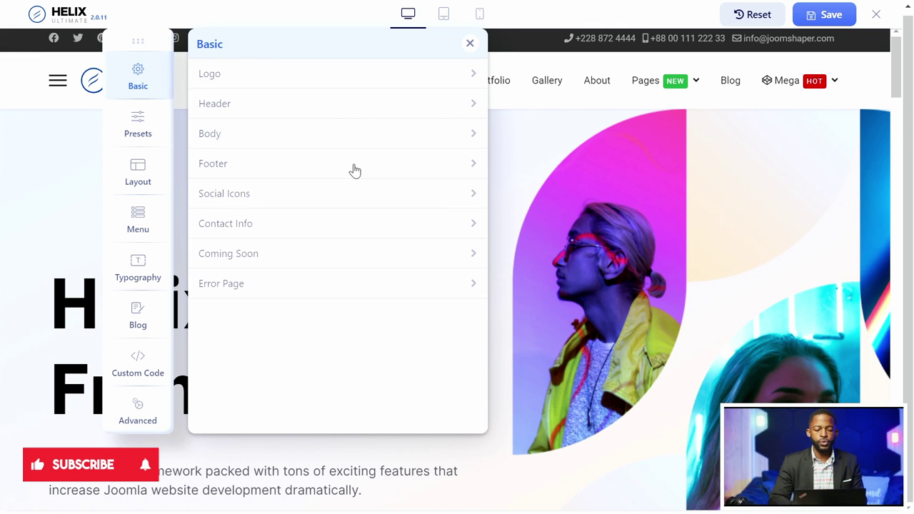
pyautogui.click(320, 200)
pyautogui.moveTo(138, 40); pyautogui.dragTo(143, 144)
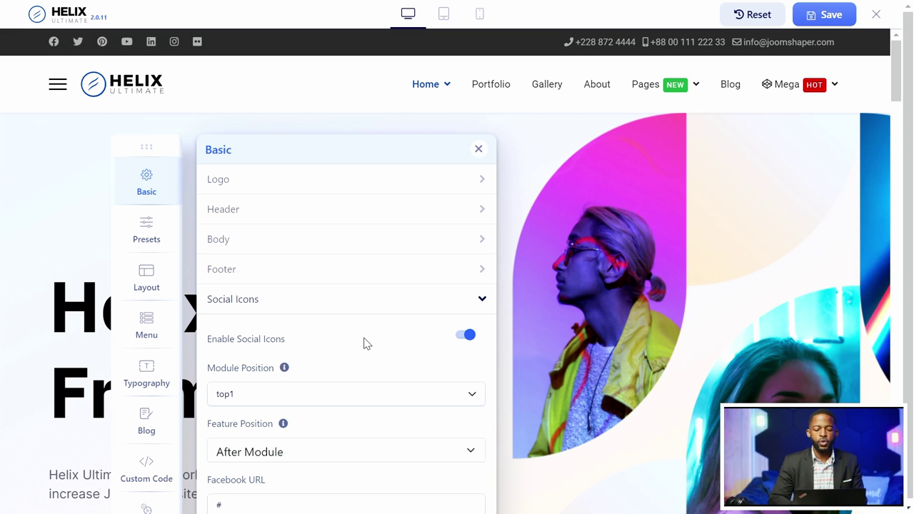
pyautogui.scroll(-4, 364, 344)
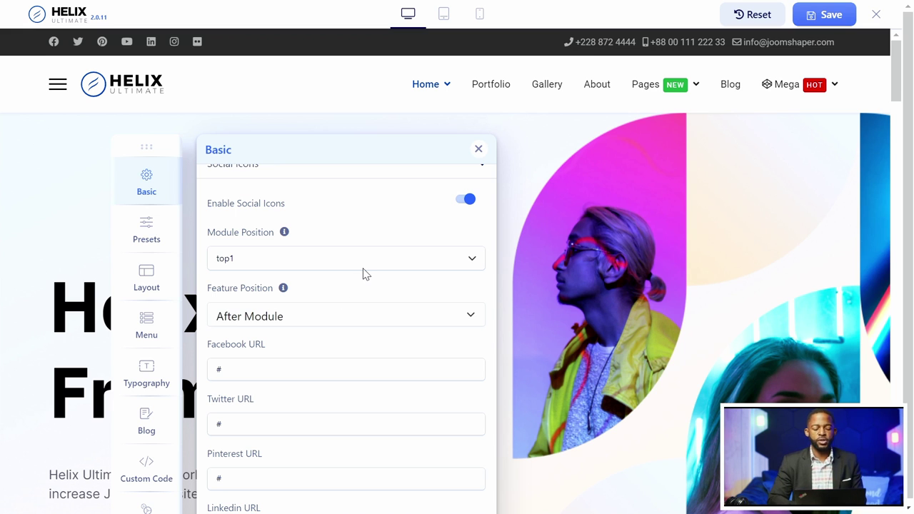
pyautogui.click(310, 258)
pyautogui.click(311, 258)
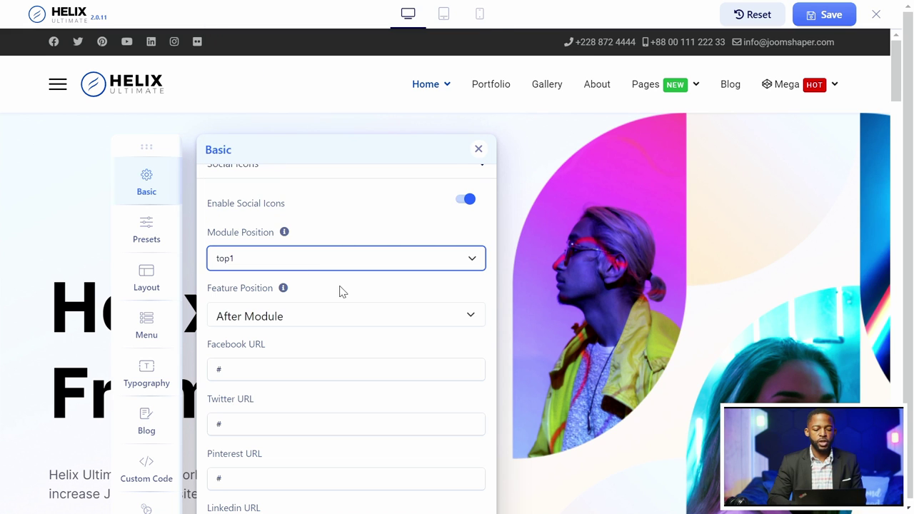
# Review the social icon URL fields, from Facebook down to the Custom link
pyautogui.scroll(-5, 363, 369)
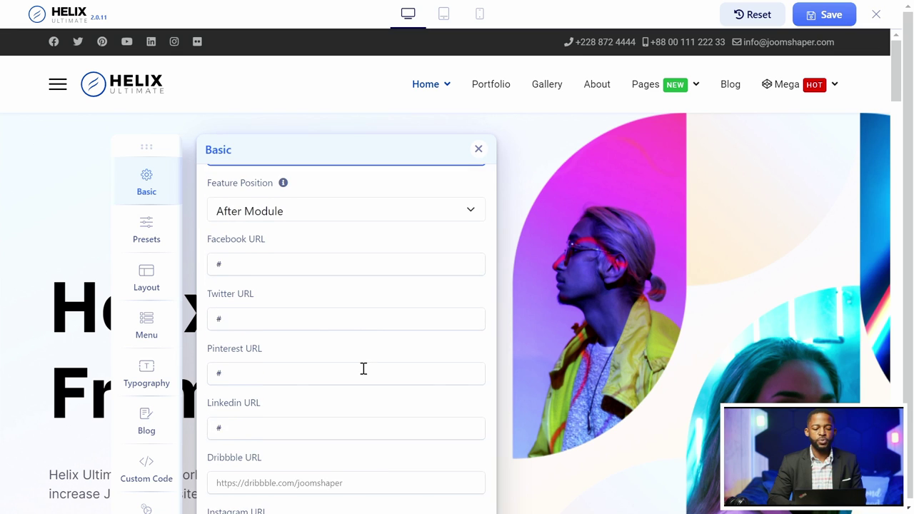
pyautogui.click(259, 226)
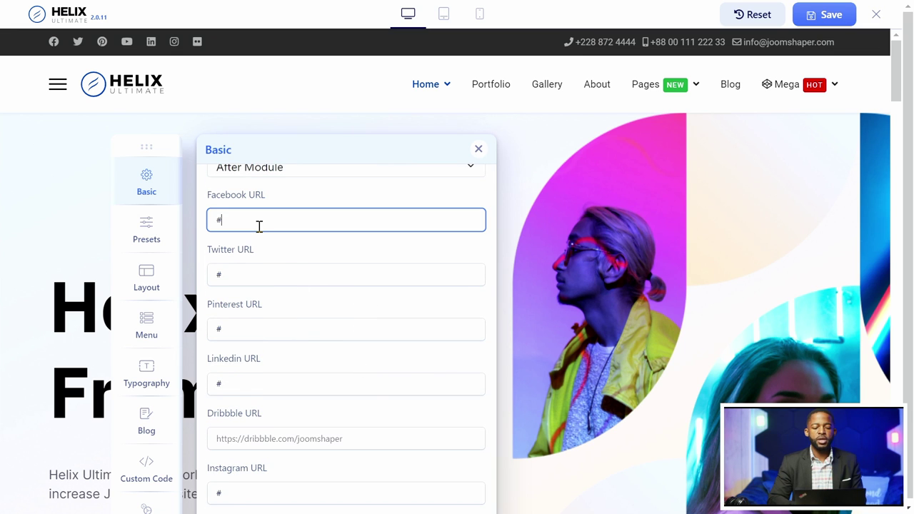
pyautogui.scroll(-1, 328, 285)
pyautogui.scroll(1, 329, 286)
pyautogui.scroll(-6, 328, 326)
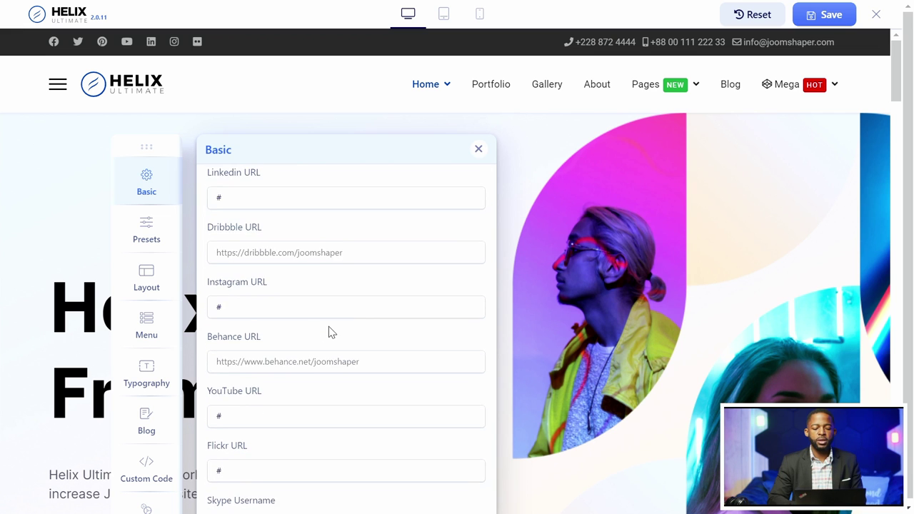
pyautogui.scroll(-4, 330, 329)
pyautogui.scroll(-4, 328, 327)
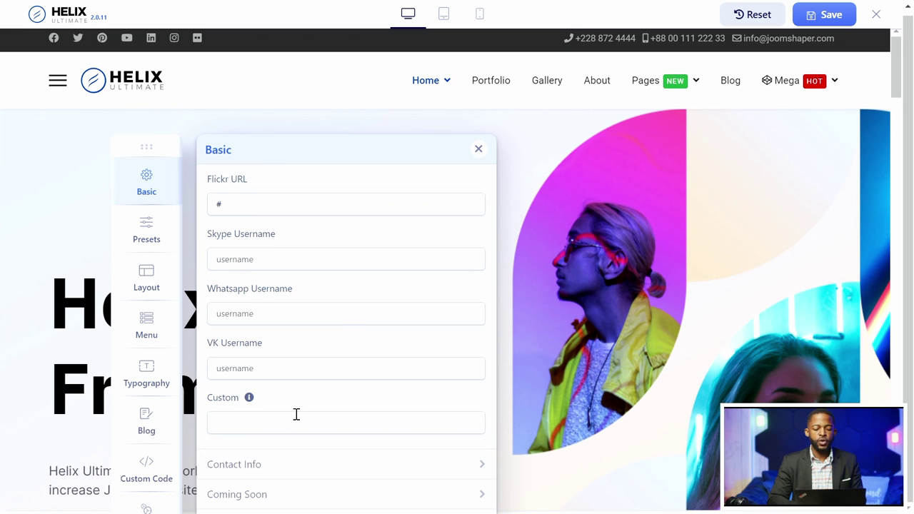
pyautogui.click(278, 421)
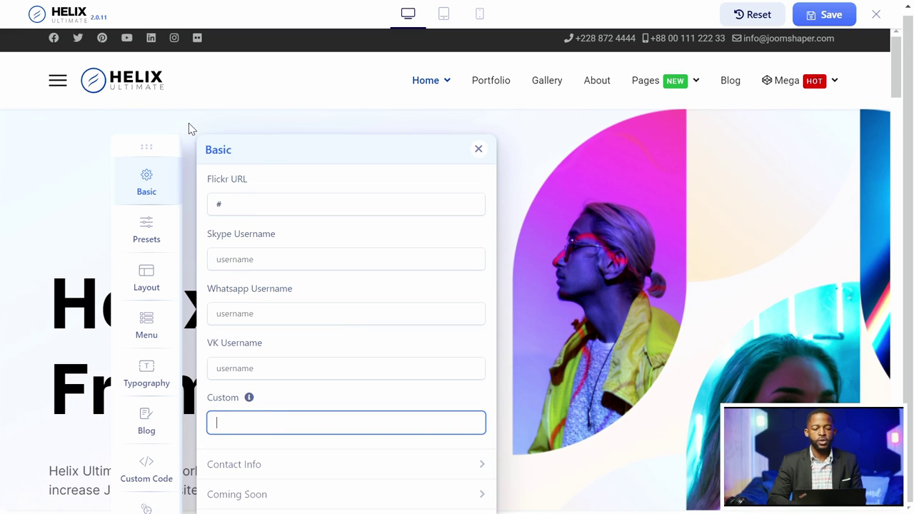
pyautogui.scroll(8, 436, 295)
pyautogui.scroll(10, 436, 296)
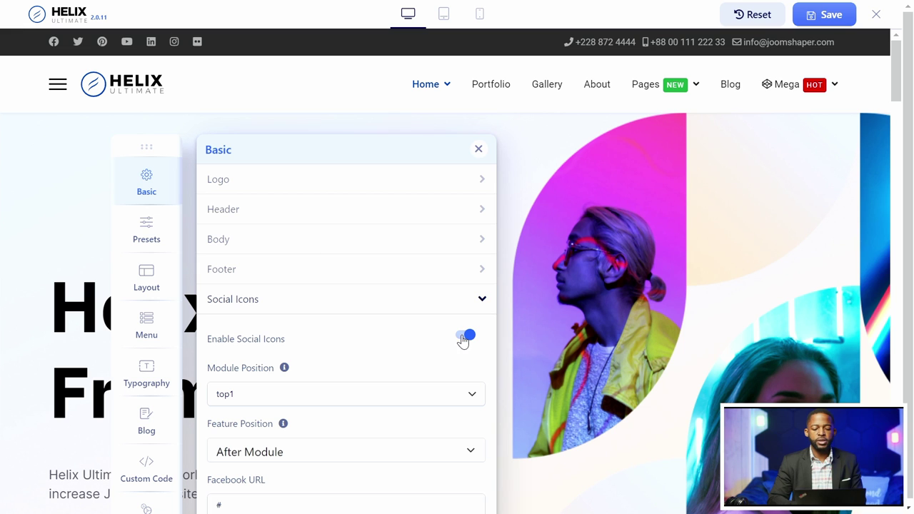
# Toggle Enable Social Icons off and back on, then collapse the Social Icons section
pyautogui.click(466, 335)
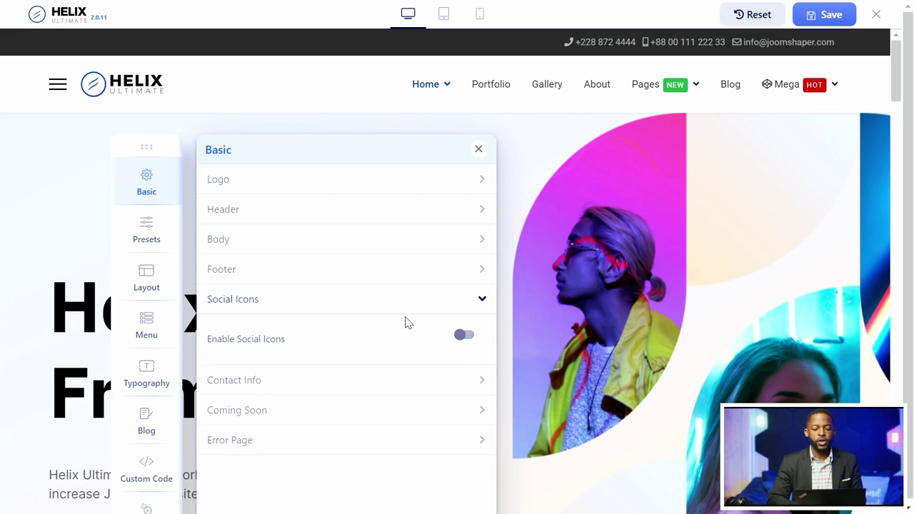
pyautogui.click(466, 336)
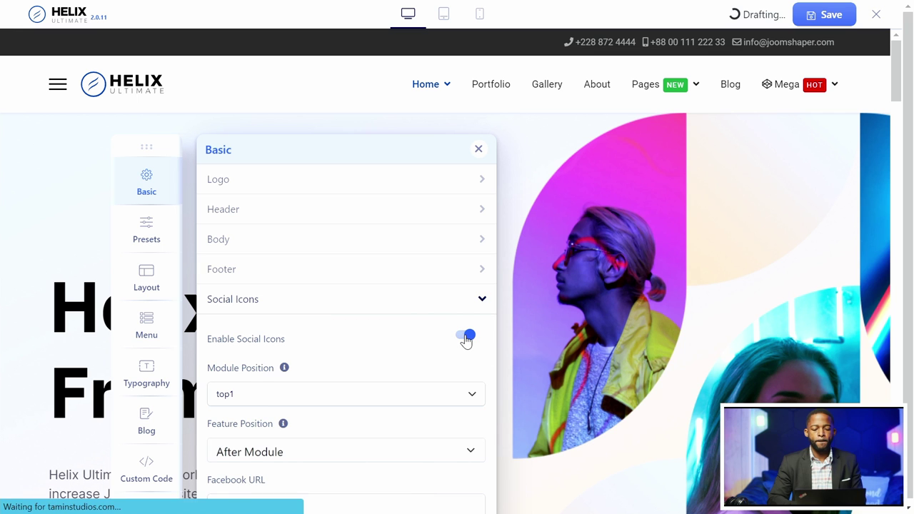
pyautogui.scroll(-3, 386, 324)
pyautogui.scroll(-8, 385, 325)
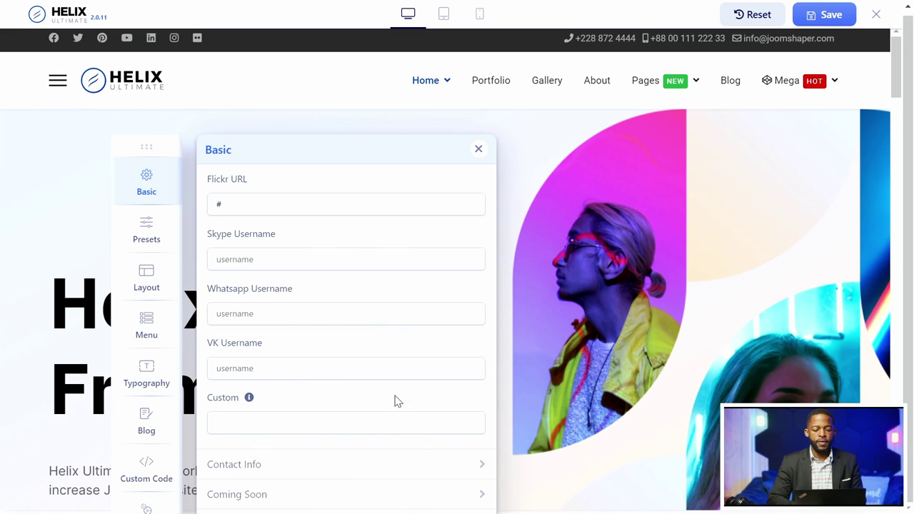
pyautogui.scroll(10, 417, 443)
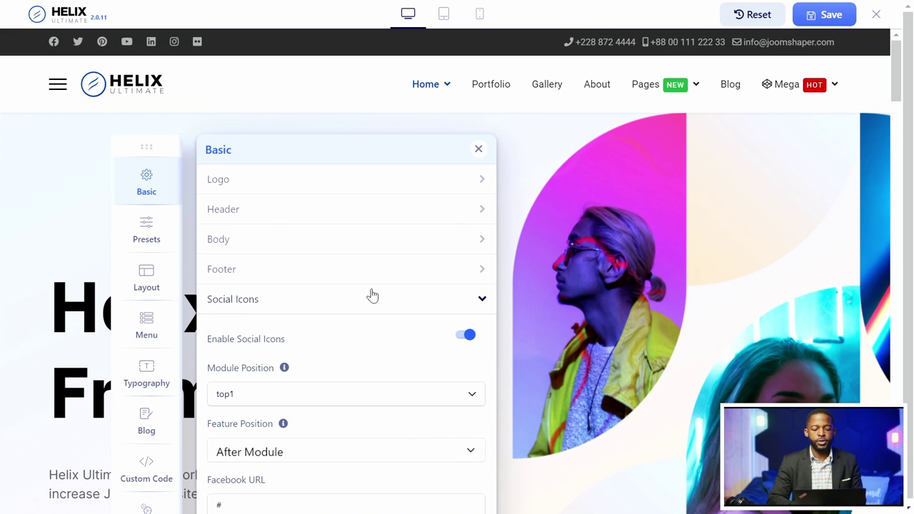
pyautogui.click(372, 295)
pyautogui.click(312, 330)
pyautogui.scroll(-1, 370, 388)
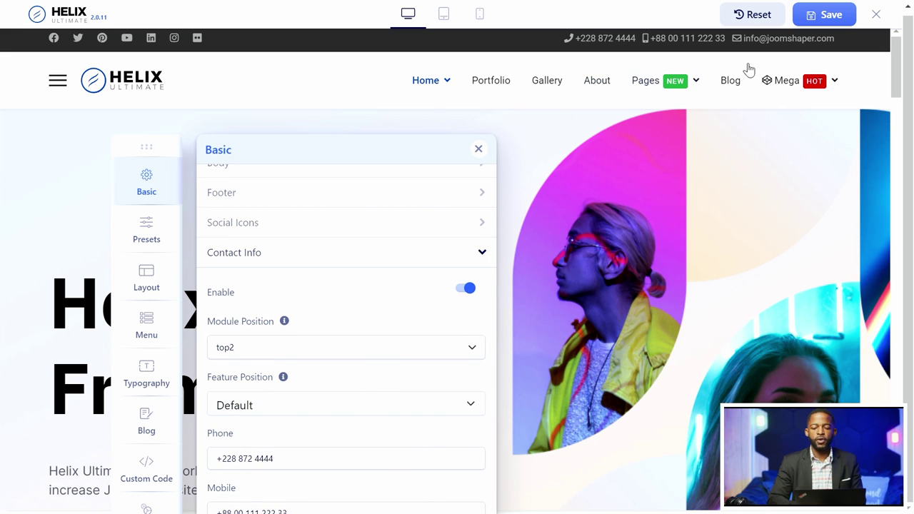
pyautogui.scroll(-3, 412, 274)
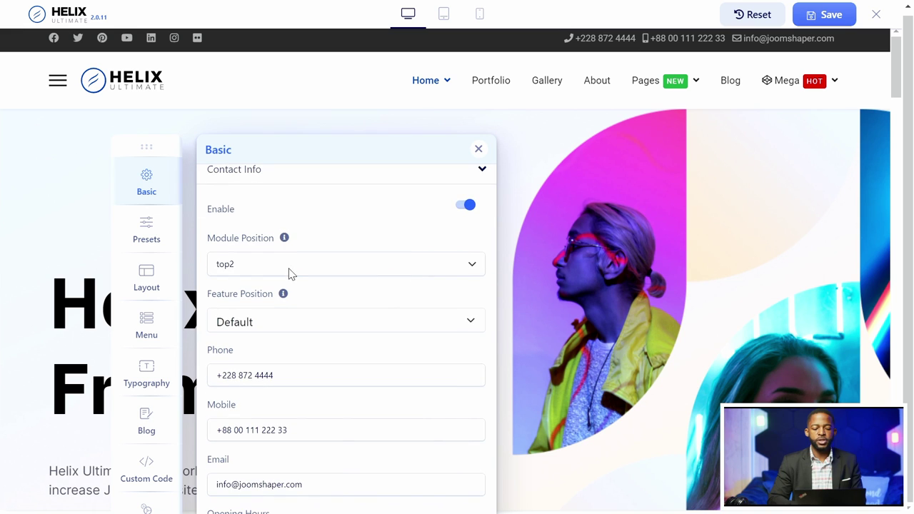
pyautogui.scroll(-3, 374, 349)
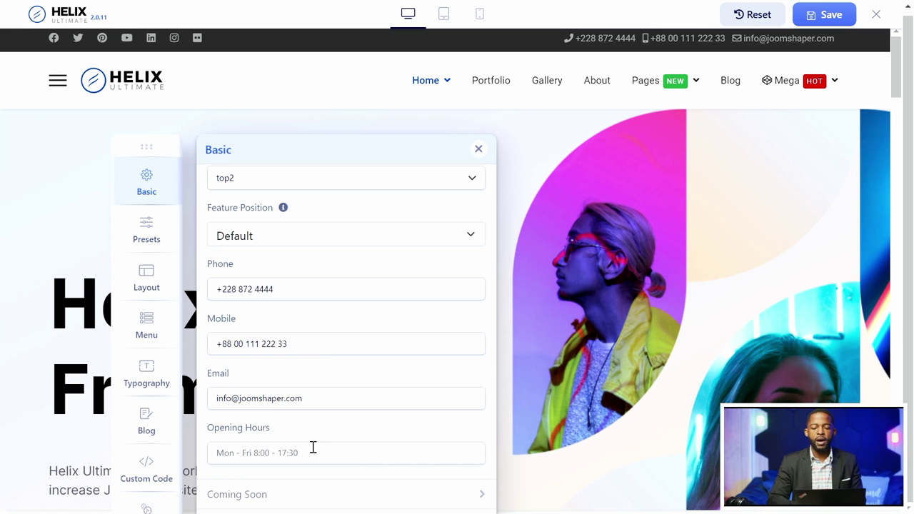
pyautogui.scroll(3, 319, 270)
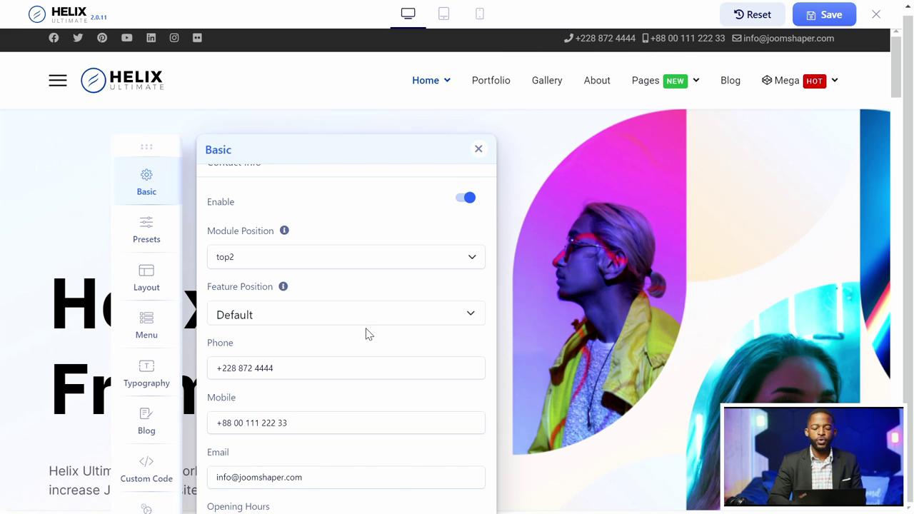
pyautogui.scroll(2, 337, 340)
pyautogui.click(409, 244)
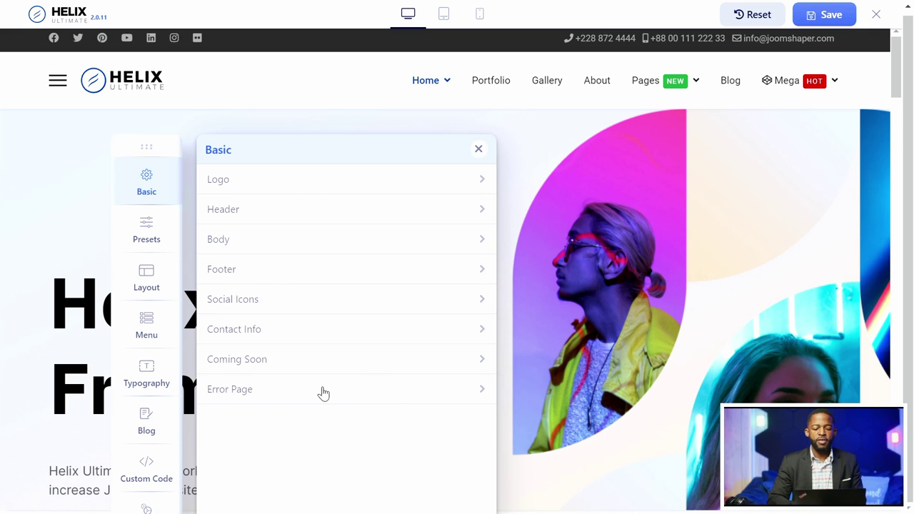
# Switch Coming Soon on and back off, then expand the Error Page settings
pyautogui.click(370, 364)
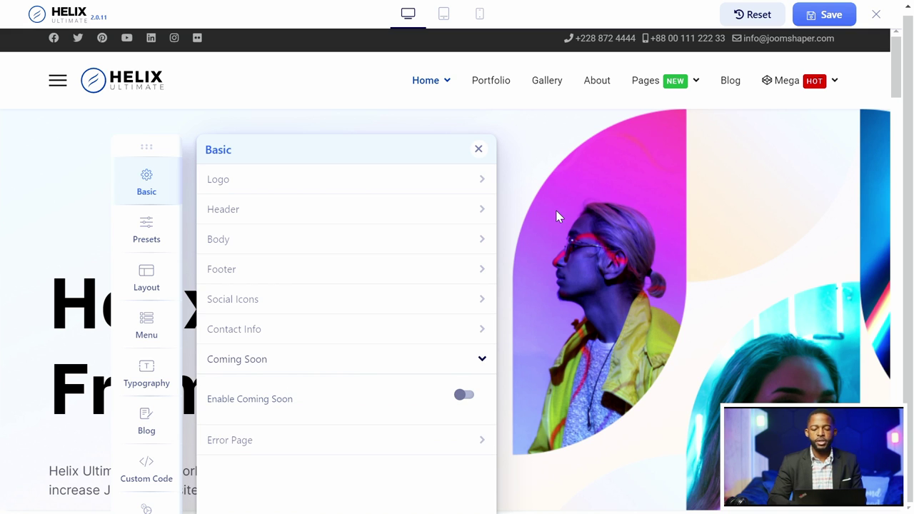
pyautogui.click(466, 396)
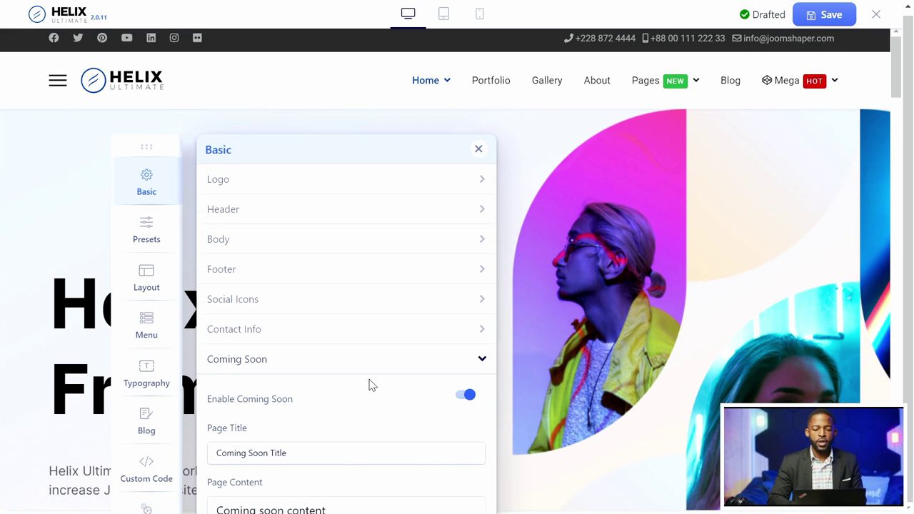
pyautogui.scroll(-2, 369, 382)
pyautogui.click(469, 300)
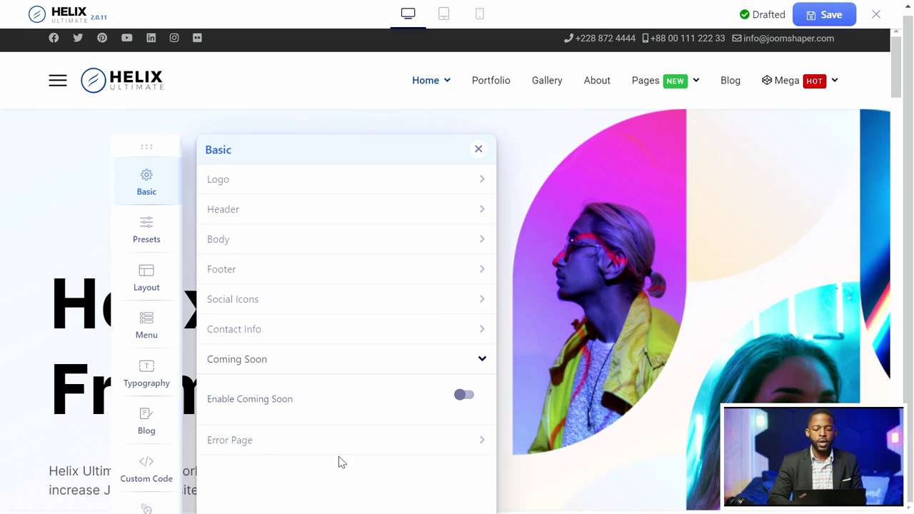
pyautogui.click(373, 450)
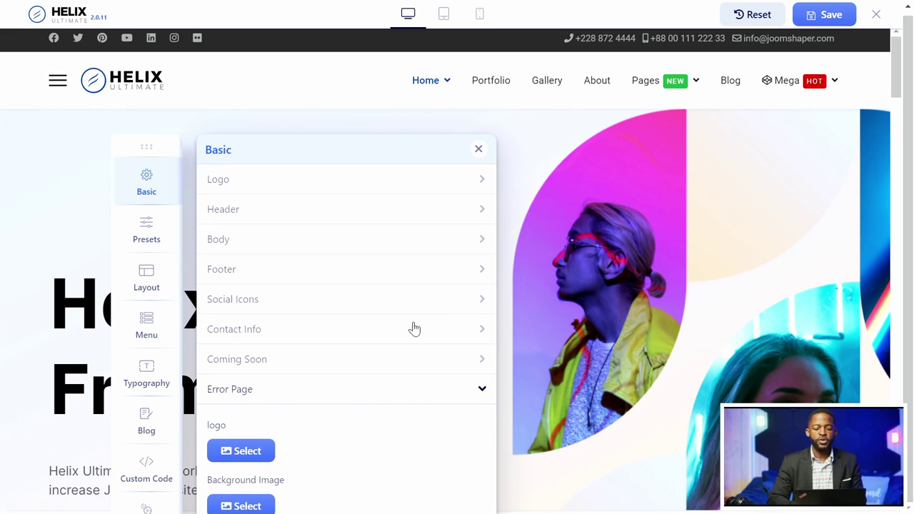